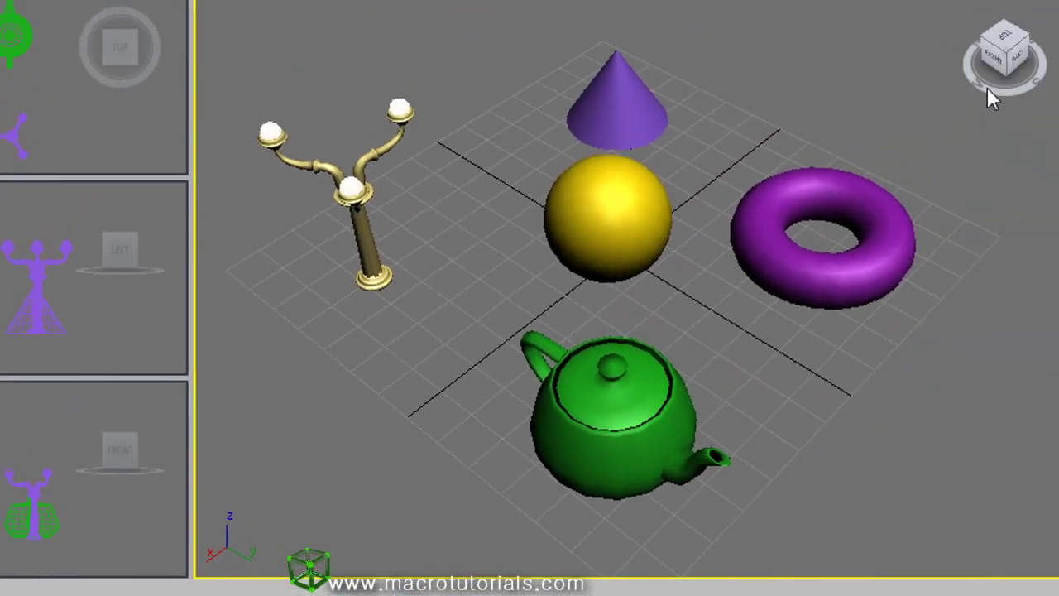
Step: Orbit the perspective view, then activate the Top, Left and Front viewports in turn
drag(1047, 84, 950, 116)
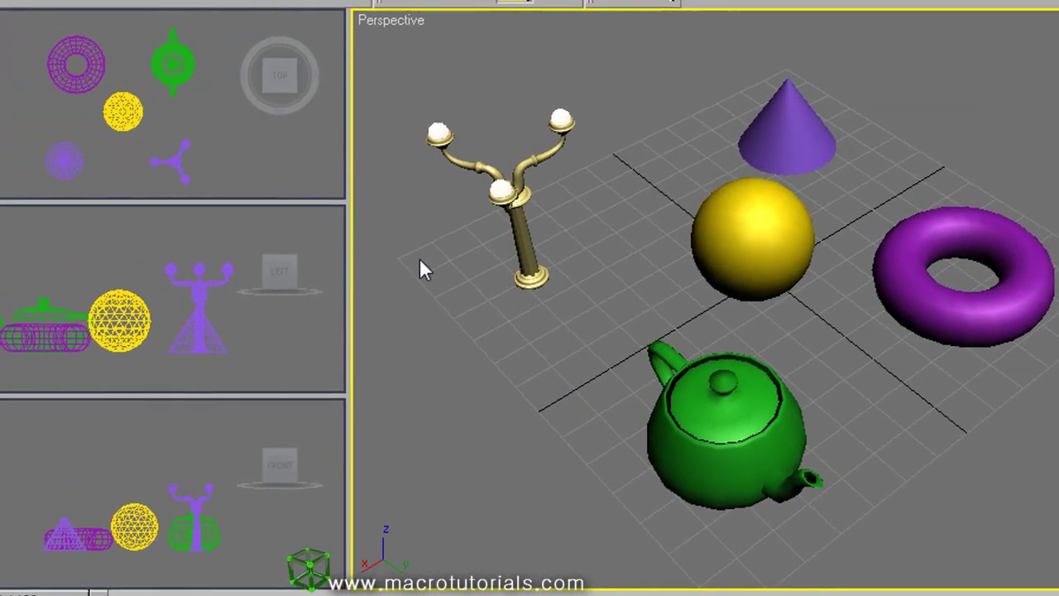
click(265, 171)
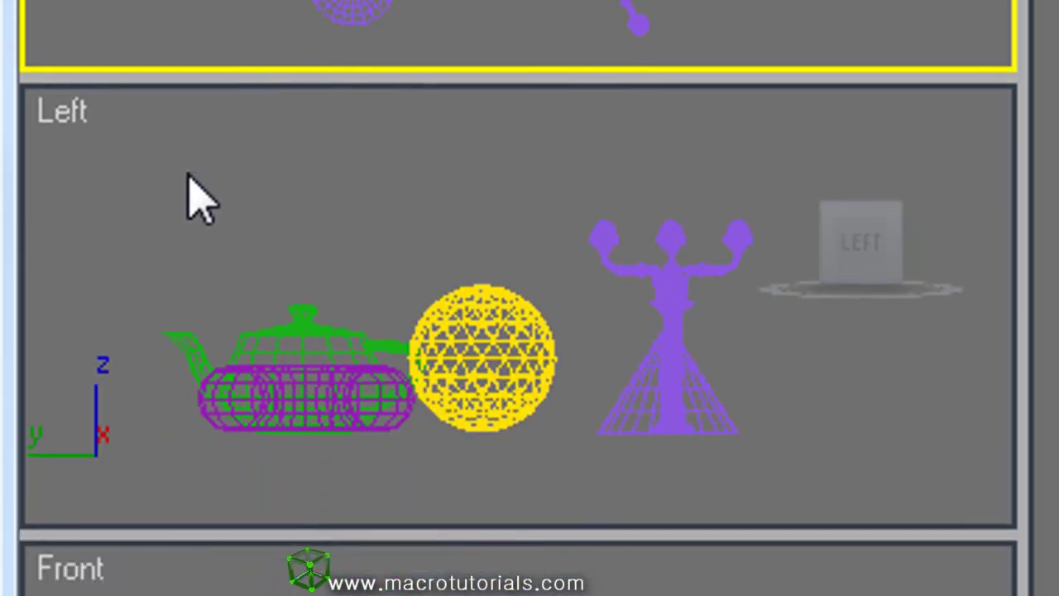
click(190, 192)
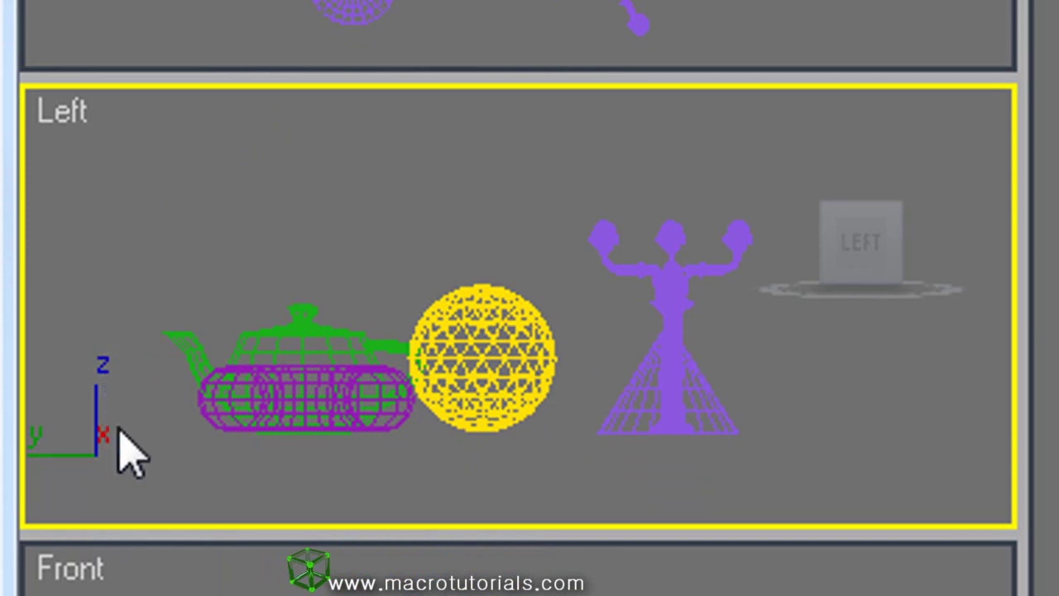
click(164, 426)
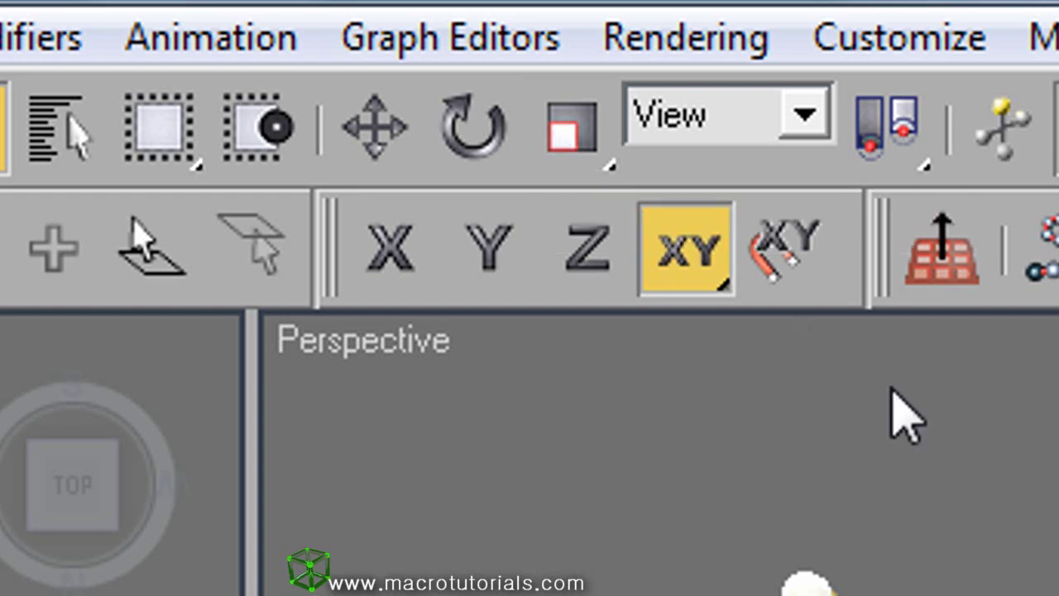
Step: Constrain to Z, select the yellow sphere with Select and Move, and slide it front-left
key(F7)
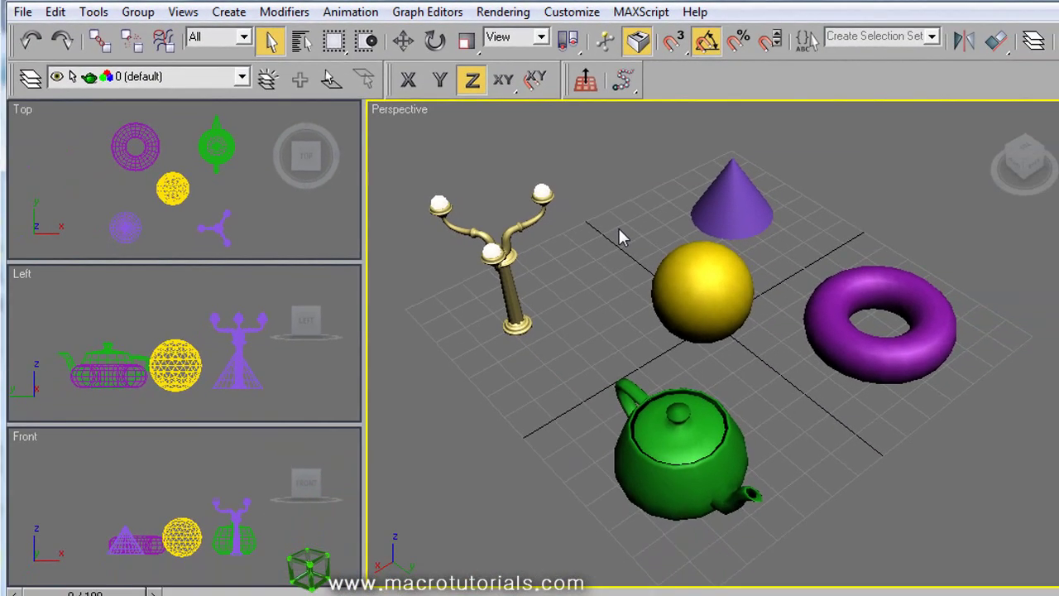
click(679, 275)
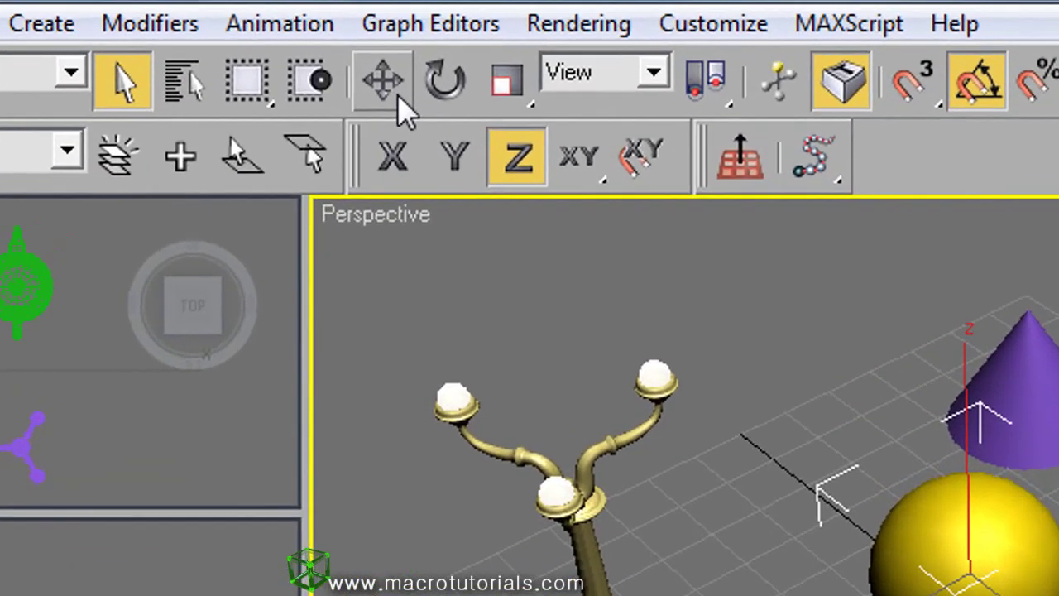
click(405, 43)
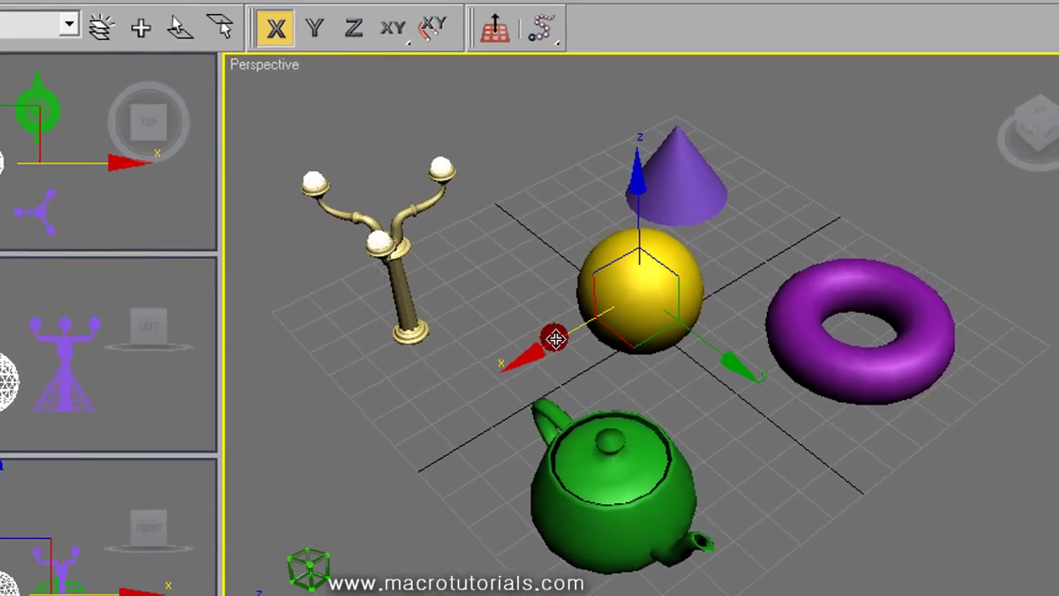
drag(562, 350, 316, 490)
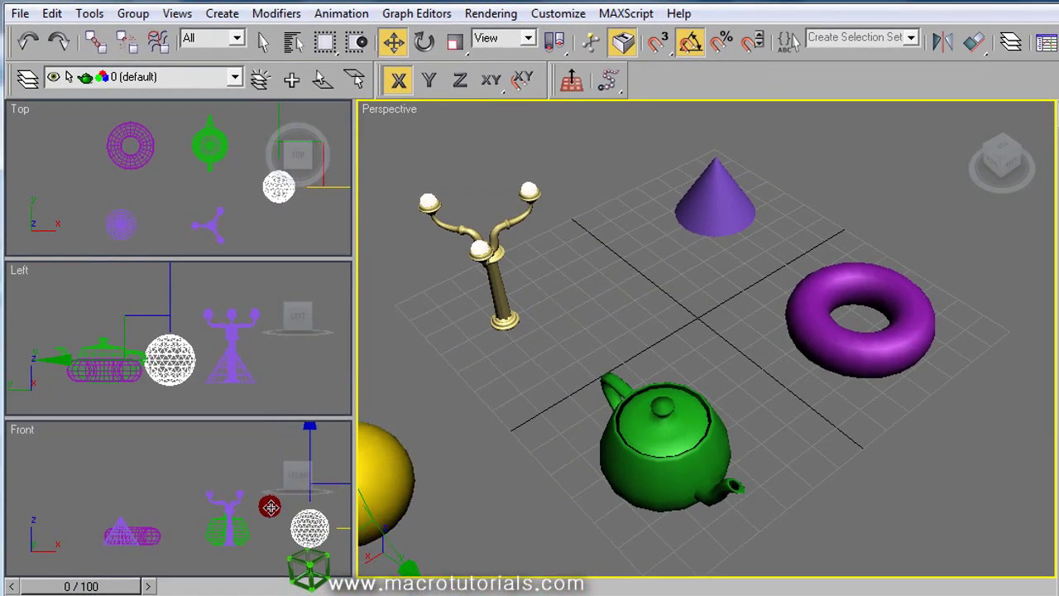
Step: Slide the yellow sphere along X, Y and Z, nudge it along X, then deselect it
drag(380, 465, 620, 321)
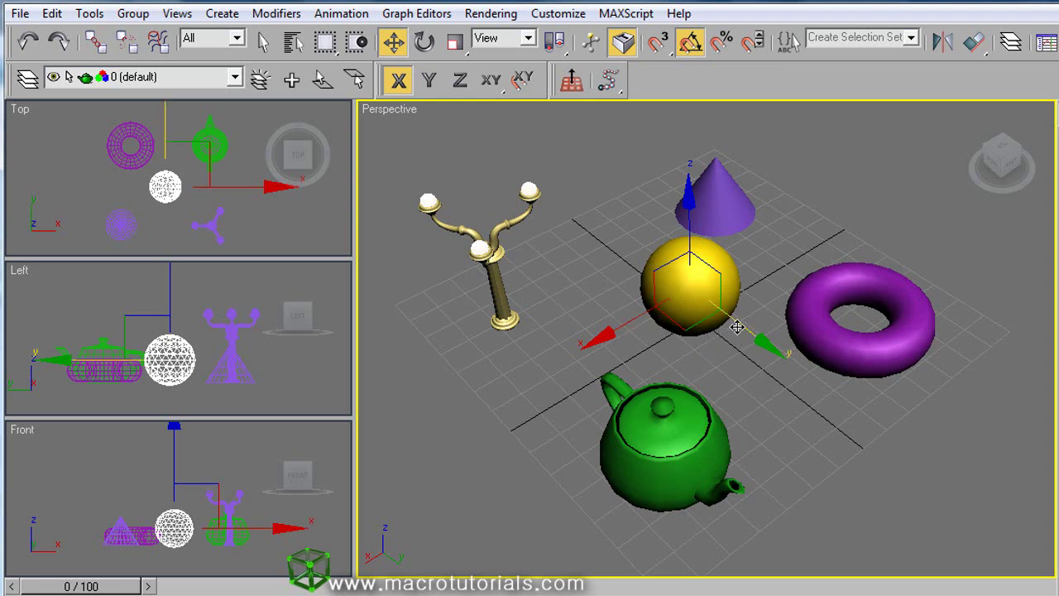
mouse_move(737, 327)
mouse_down()
mouse_move(998, 551)
mouse_move(881, 436)
mouse_move(552, 194)
mouse_move(733, 345)
mouse_move(725, 333)
mouse_up()
click(700, 239)
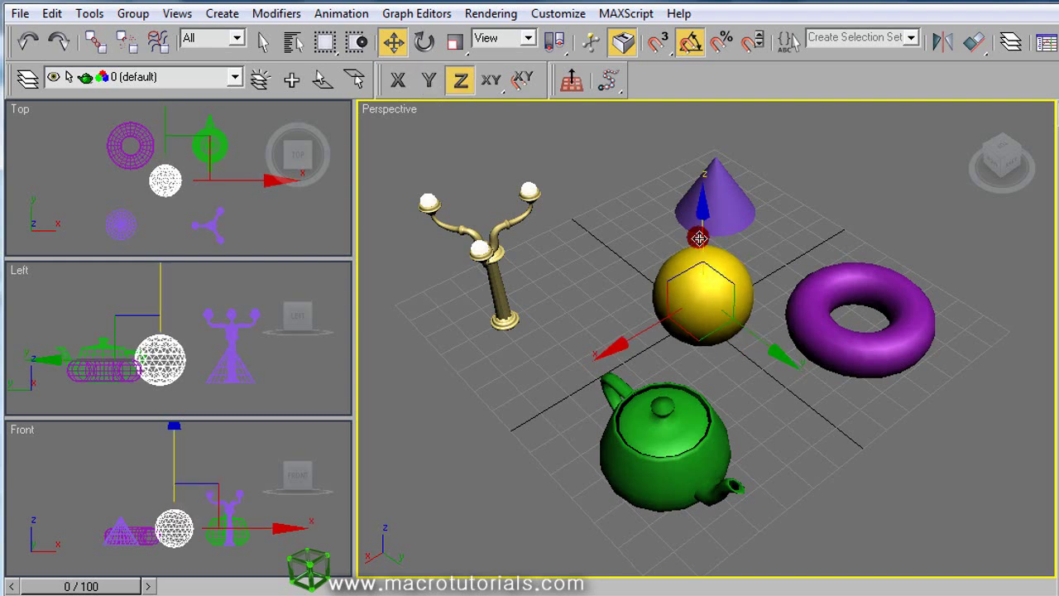
drag(700, 239, 629, 273)
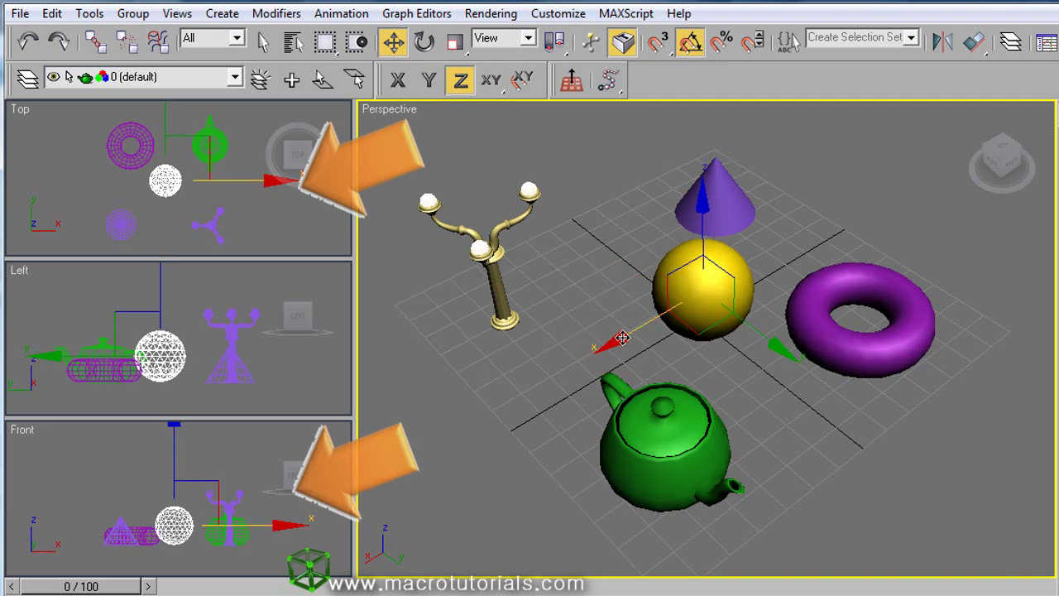
drag(634, 325, 653, 344)
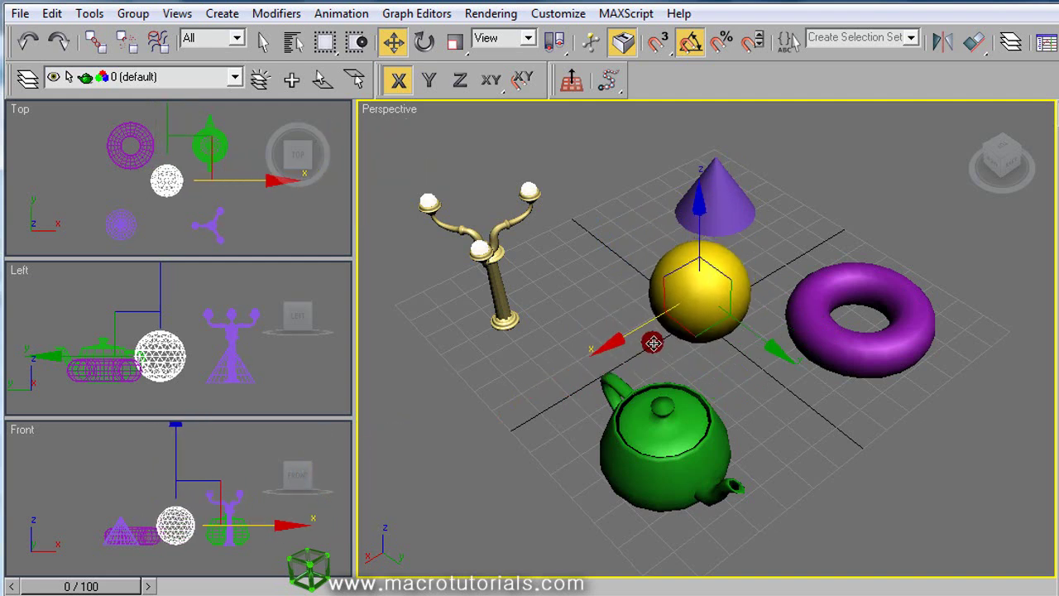
click(723, 370)
click(693, 306)
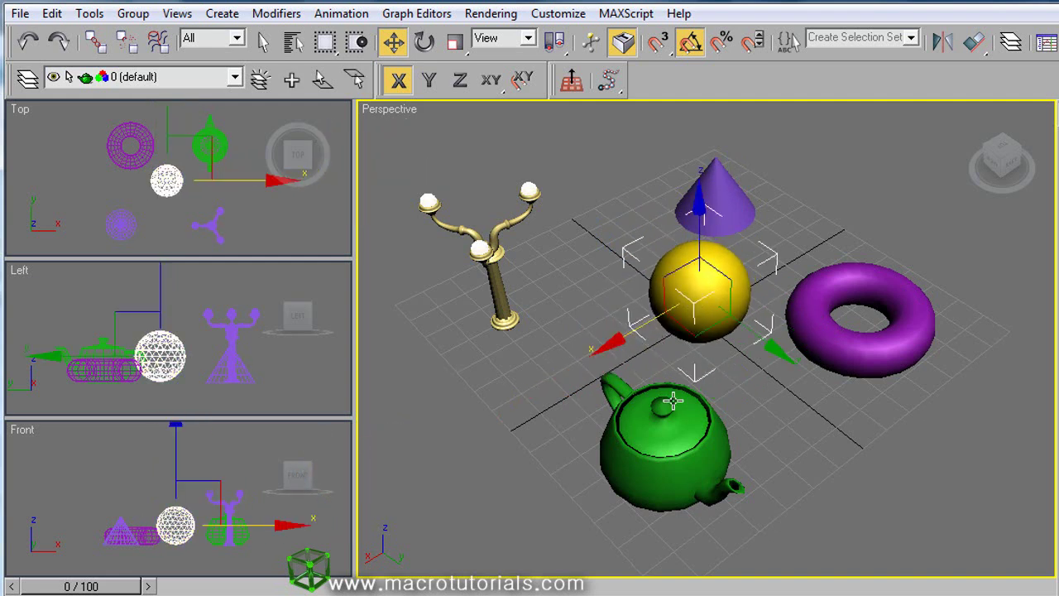
ctrl+click(676, 401)
ctrl+click(800, 332)
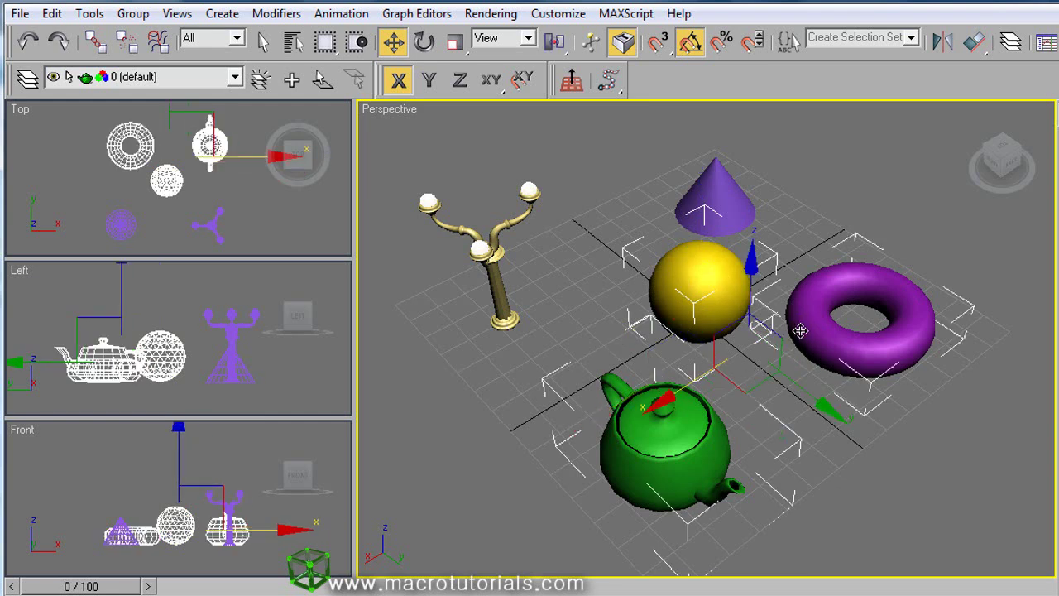
key(j)
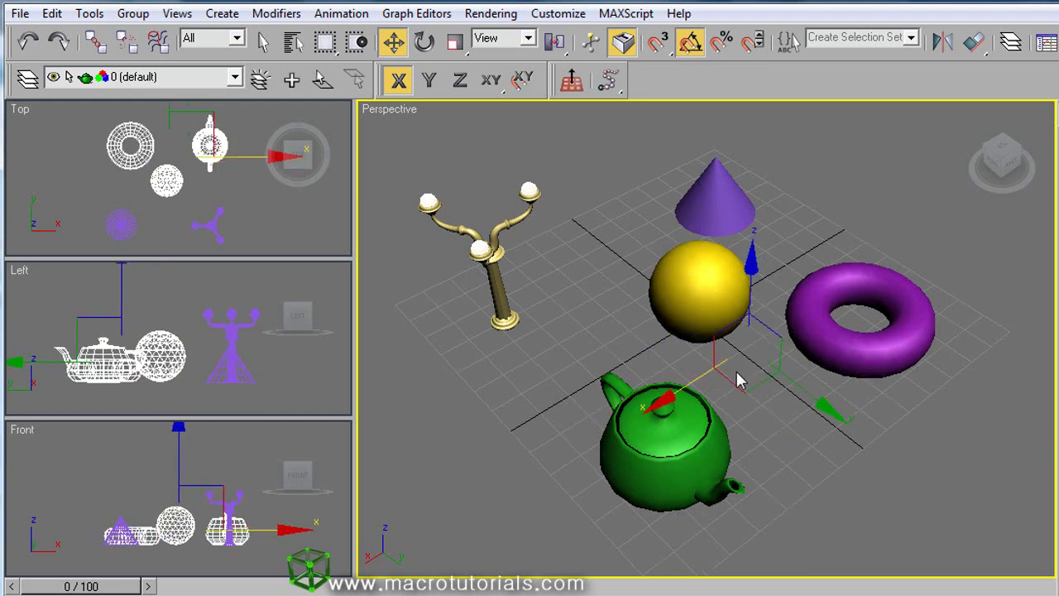
drag(697, 379, 666, 356)
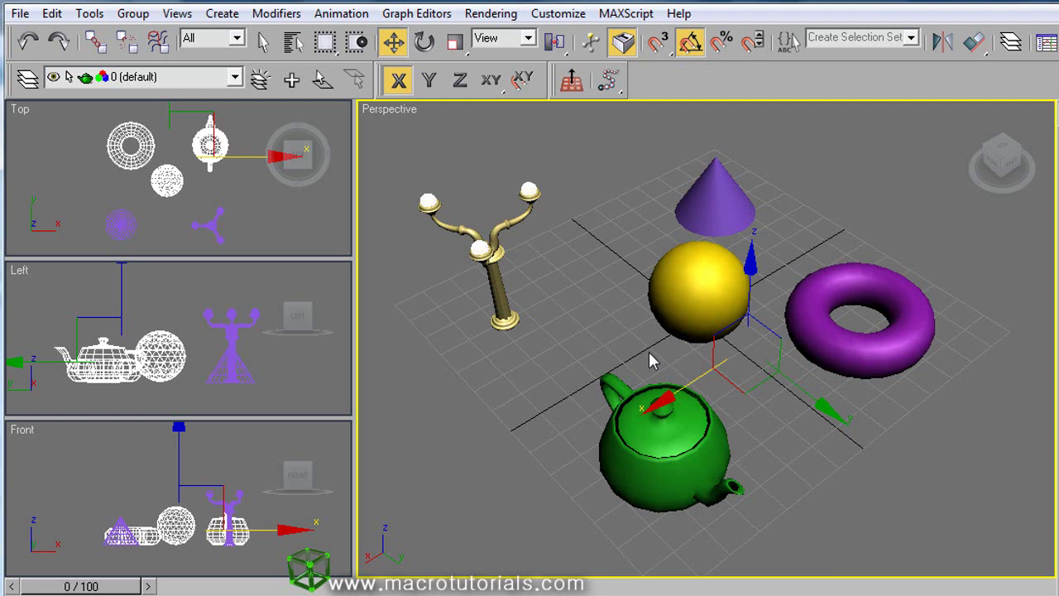
click(649, 352)
click(679, 298)
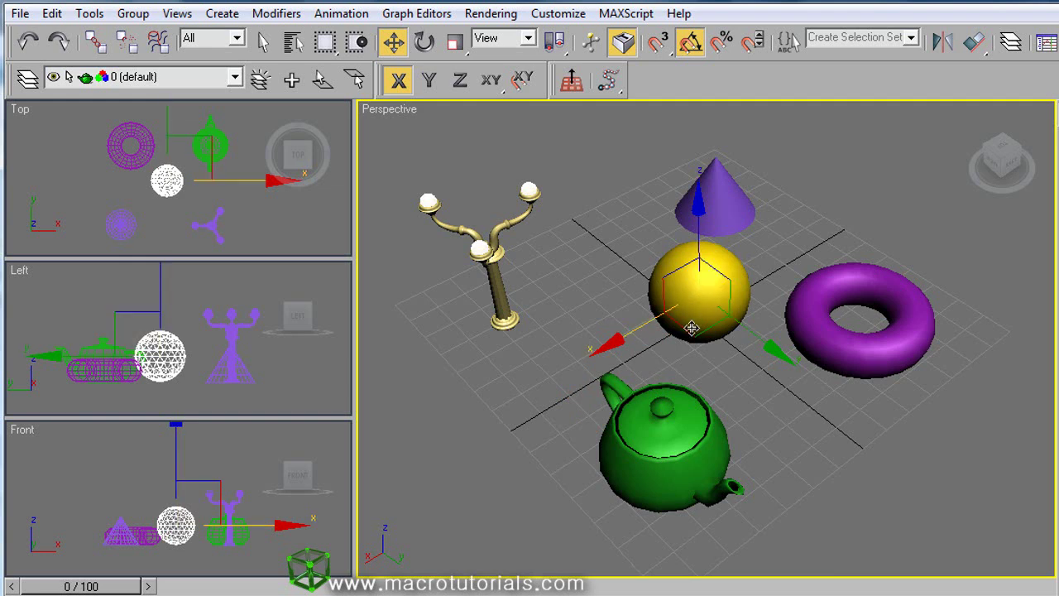
mouse_move(695, 332)
mouse_down()
mouse_move(673, 334)
mouse_move(565, 414)
mouse_move(653, 421)
mouse_move(733, 314)
mouse_move(624, 286)
mouse_move(610, 331)
mouse_move(726, 310)
mouse_move(841, 241)
mouse_move(914, 327)
mouse_move(703, 422)
mouse_move(532, 276)
mouse_move(616, 426)
mouse_move(702, 347)
mouse_move(691, 323)
mouse_up()
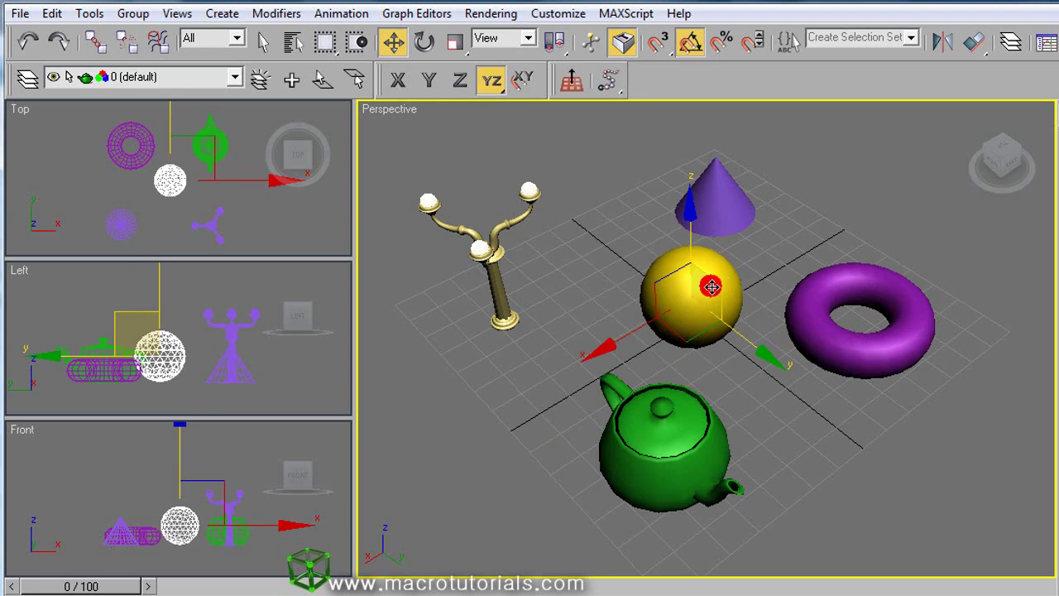
Step: Move the sphere in the YZ and ZX planes, then move it with the teapot on XY
mouse_move(712, 286)
mouse_down()
mouse_move(740, 324)
mouse_move(817, 298)
mouse_move(745, 227)
mouse_move(693, 273)
mouse_move(764, 334)
mouse_move(745, 289)
mouse_move(716, 279)
mouse_up()
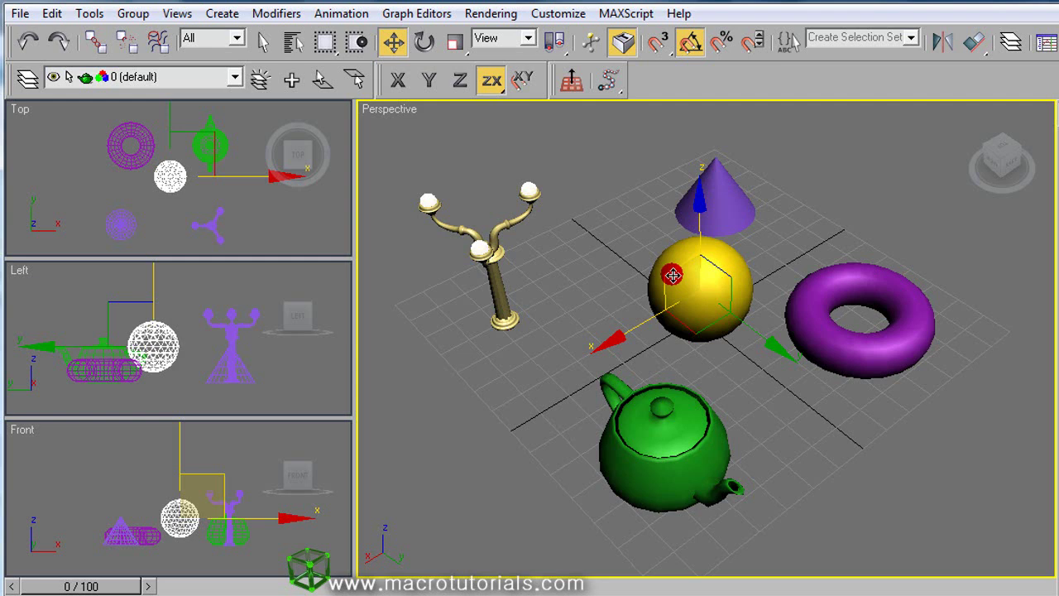
mouse_move(673, 276)
mouse_down()
mouse_move(638, 239)
mouse_move(508, 320)
mouse_move(438, 416)
mouse_move(609, 335)
mouse_move(690, 277)
mouse_move(662, 284)
mouse_move(675, 283)
mouse_up()
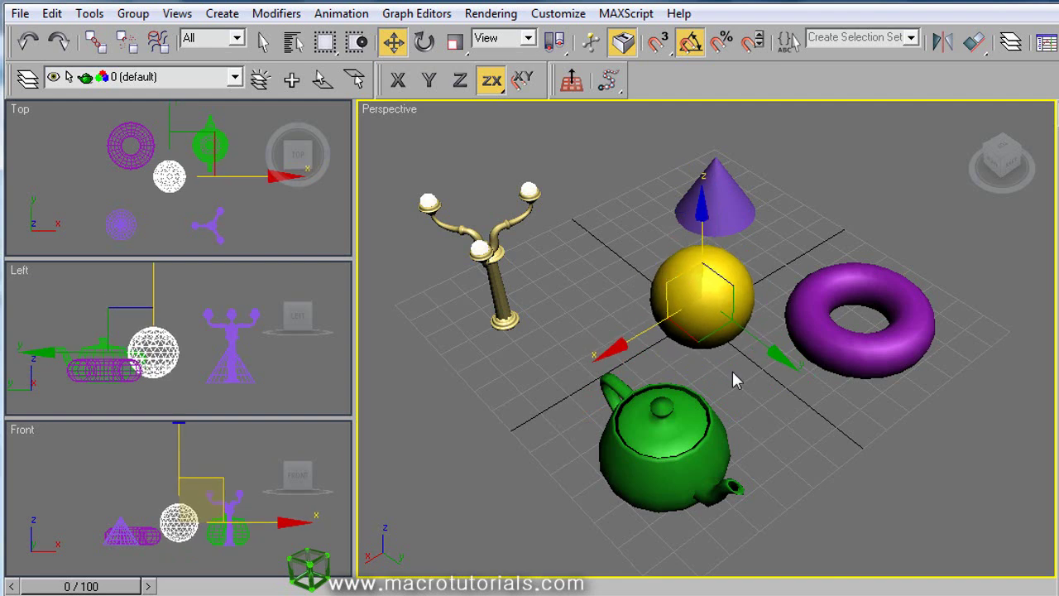
click(684, 407)
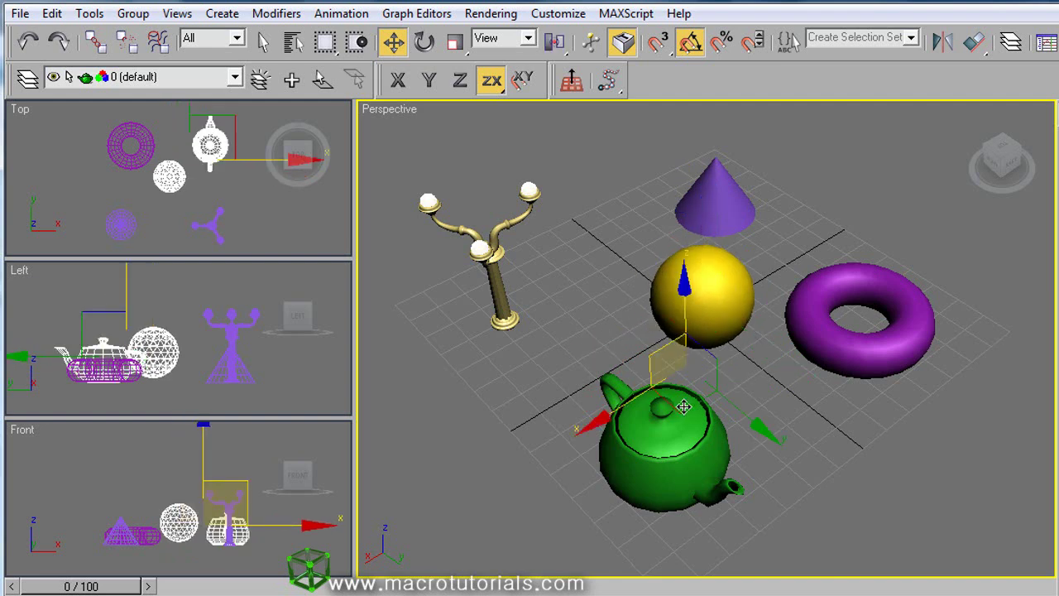
key(j)
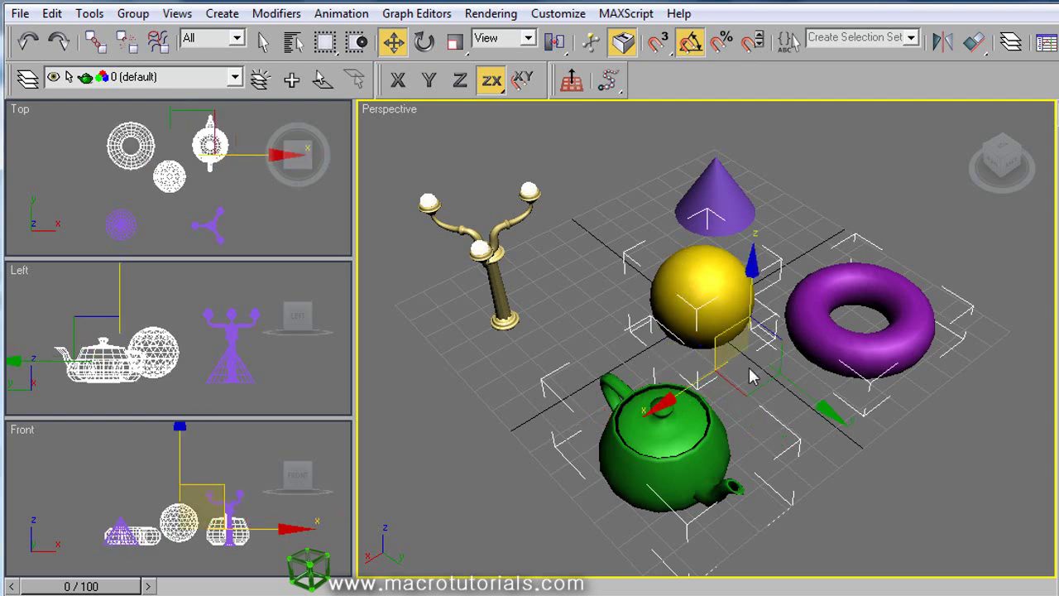
key(j)
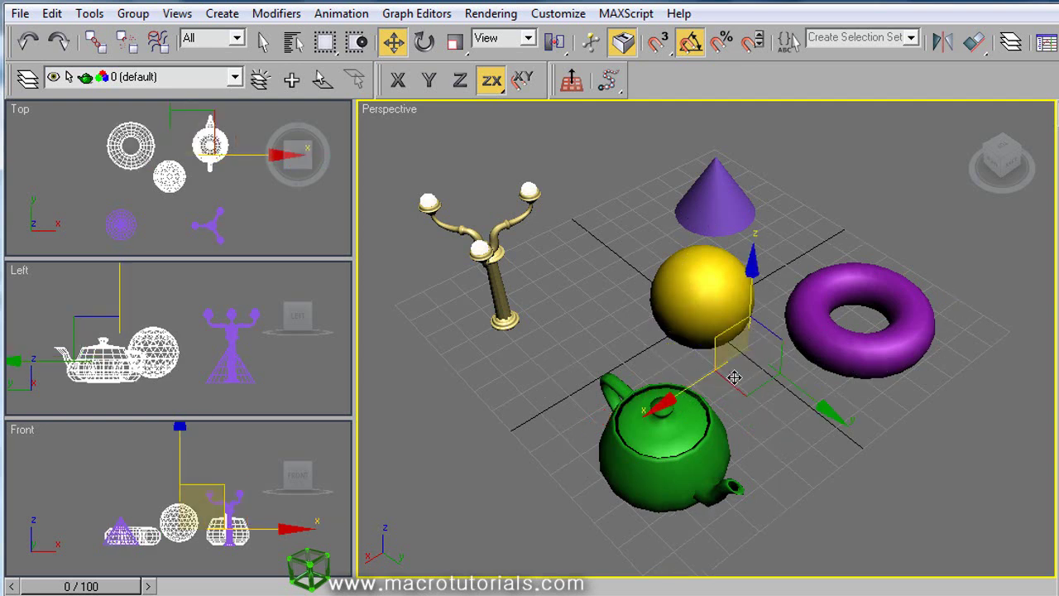
mouse_move(743, 383)
mouse_down()
mouse_move(833, 331)
mouse_move(714, 390)
mouse_move(667, 435)
mouse_move(684, 370)
mouse_move(738, 385)
mouse_move(743, 372)
mouse_up()
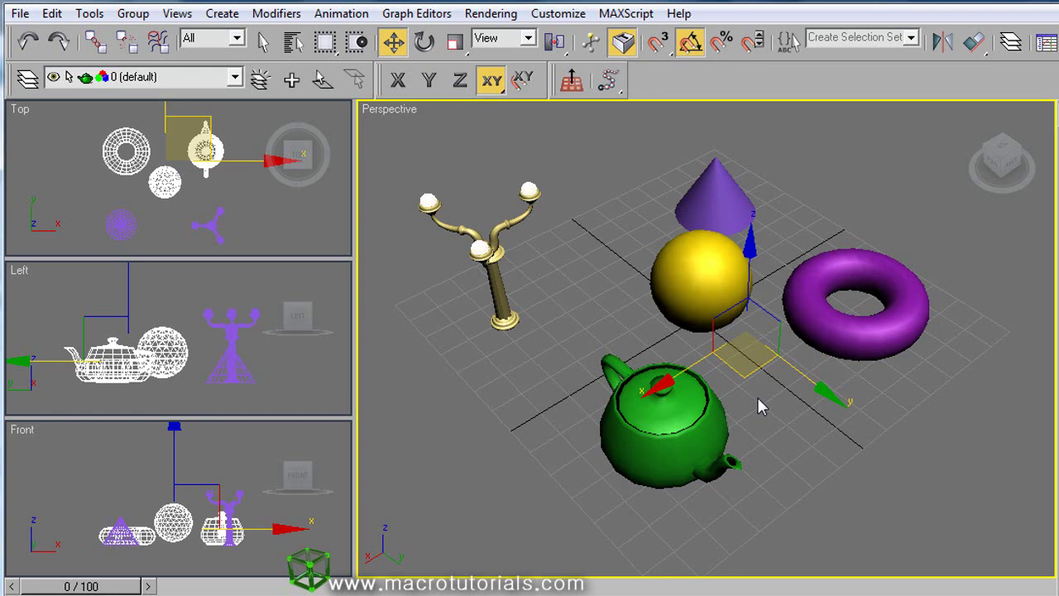
Step: Select only the yellow sphere and open the Move Transform Type-In dialog
click(710, 291)
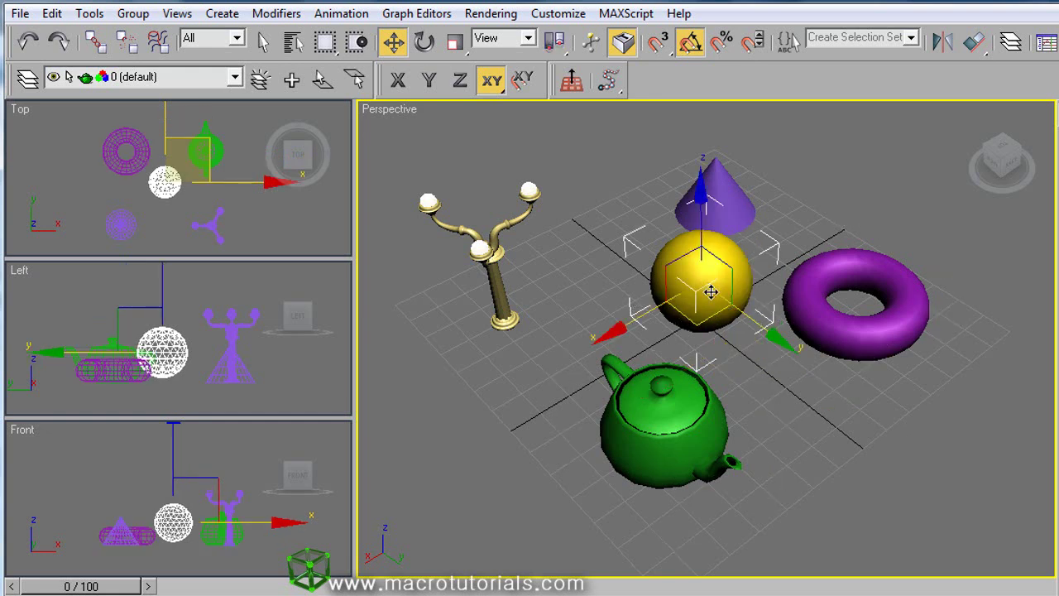
key(j)
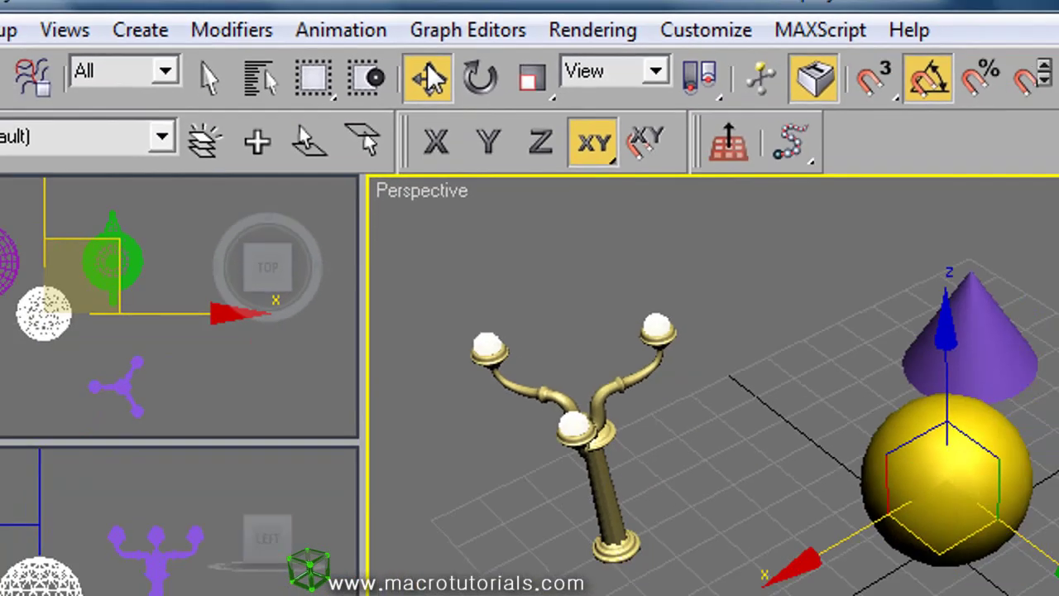
right_click(430, 80)
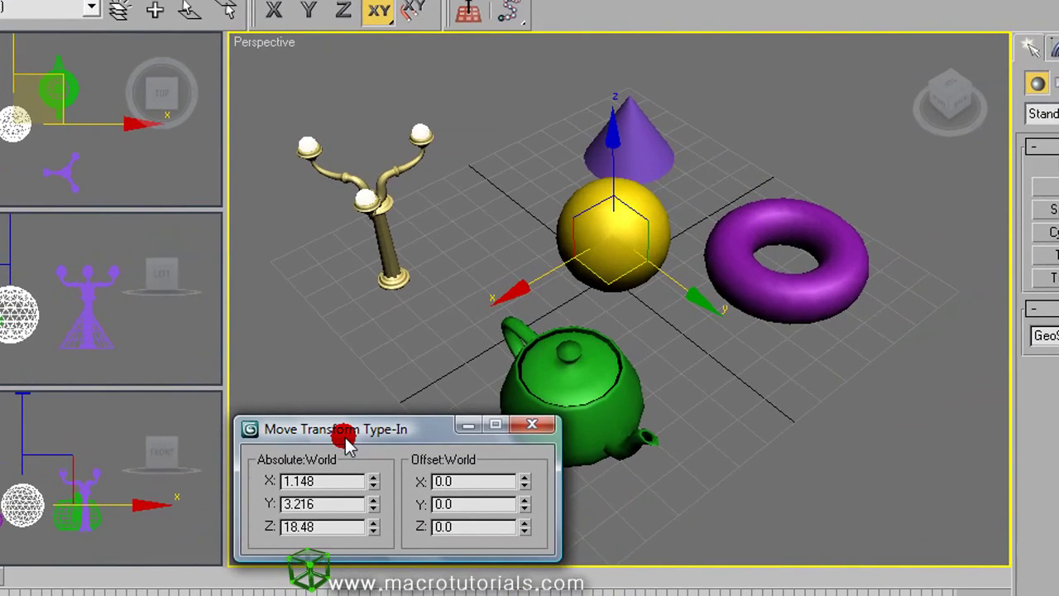
Step: Place the sphere at X 0, Y 0, Z 0 in the Move Transform Type-In
drag(348, 443, 354, 435)
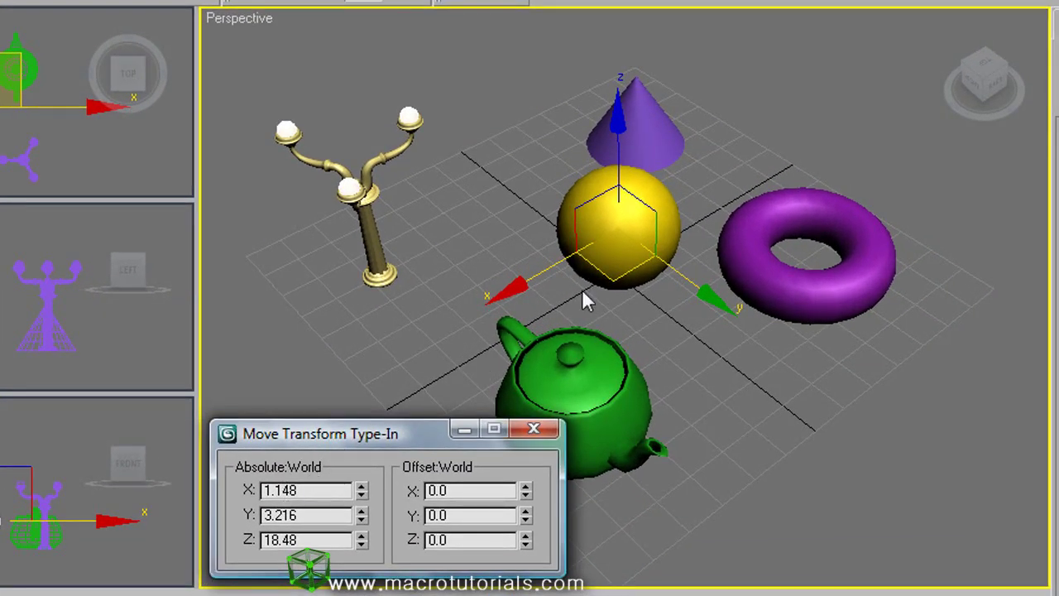
drag(619, 260, 480, 185)
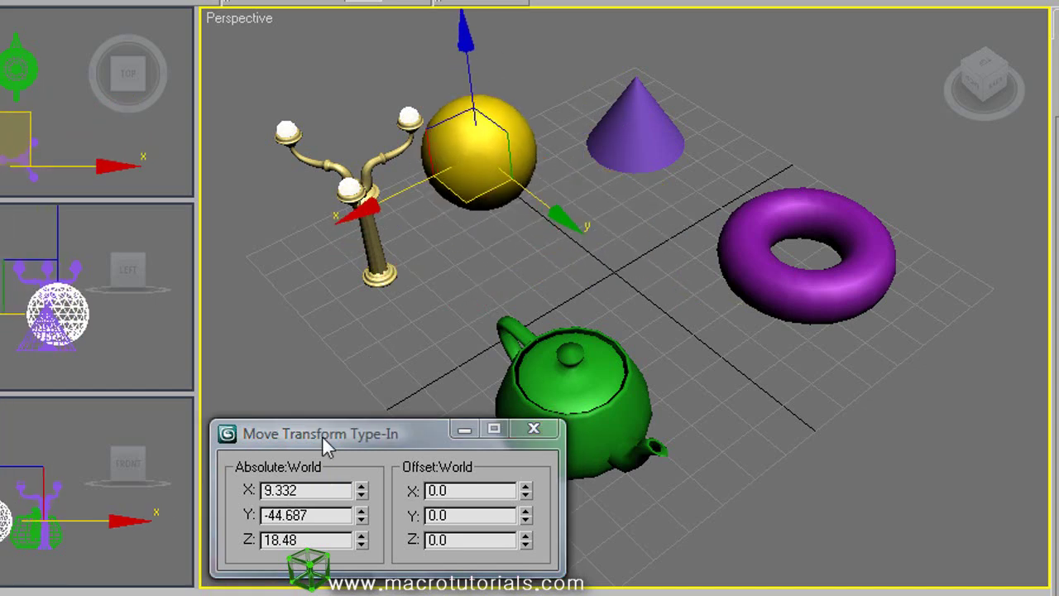
drag(318, 492, 259, 491)
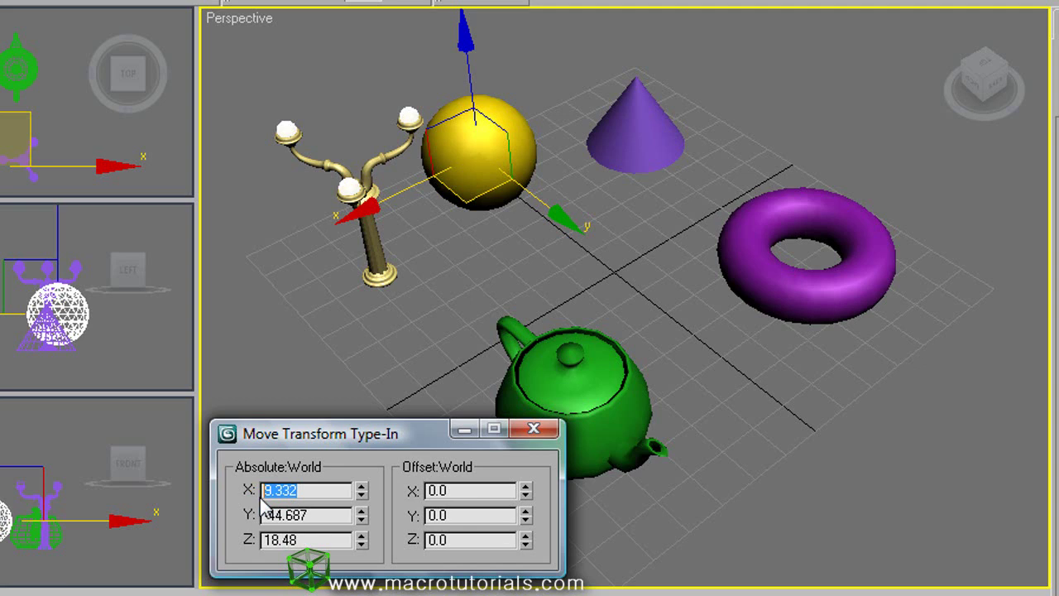
text(0)
key(Tab)
text(0)
key(Tab)
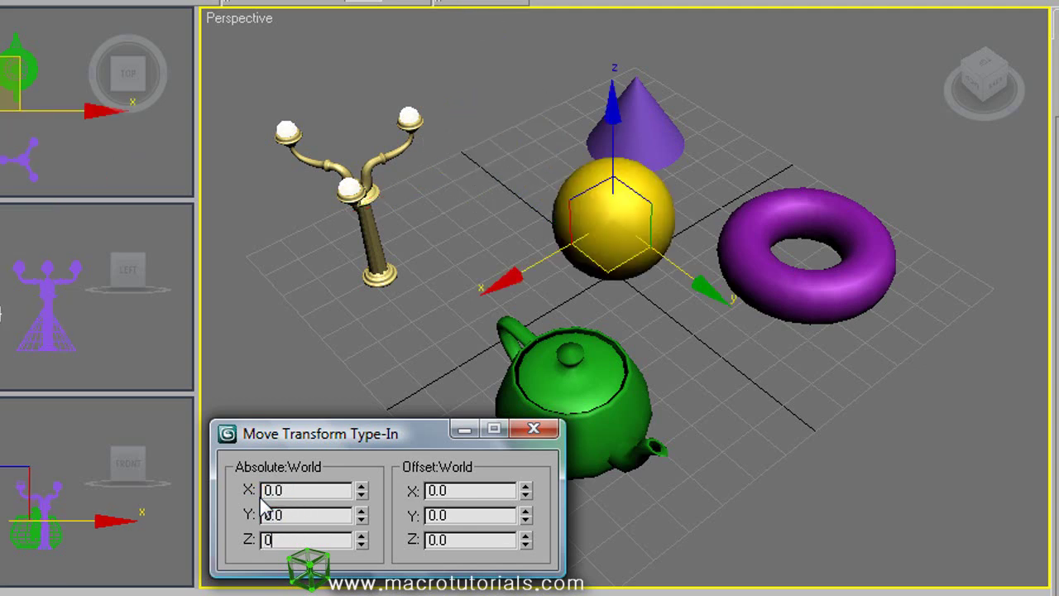
text(0)
key(Tab)
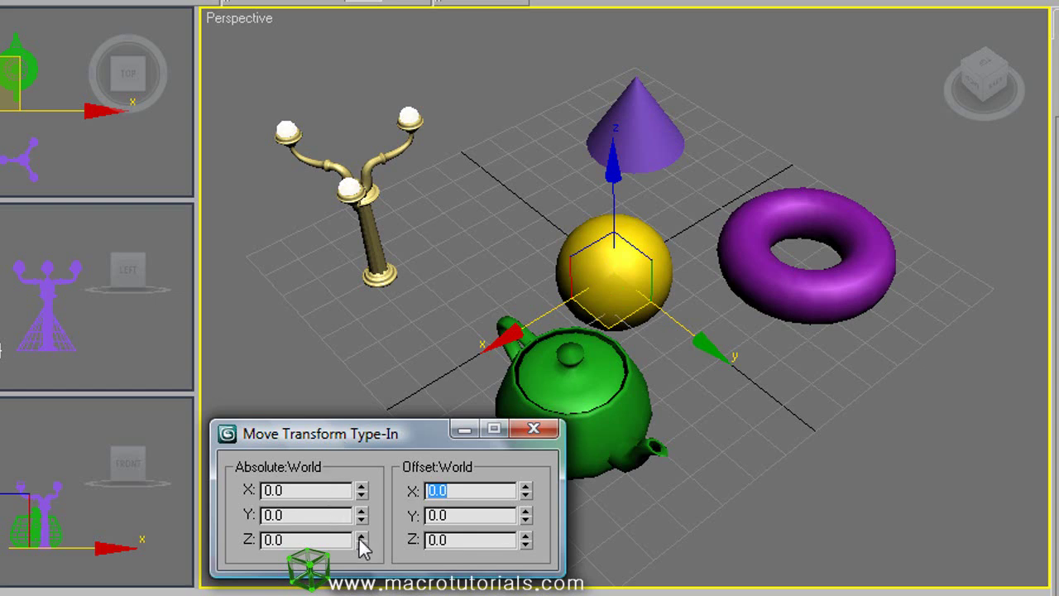
Step: Raise the sphere with the Z spinner, then set its Z position to 20
drag(361, 543, 389, 407)
double_click(284, 540)
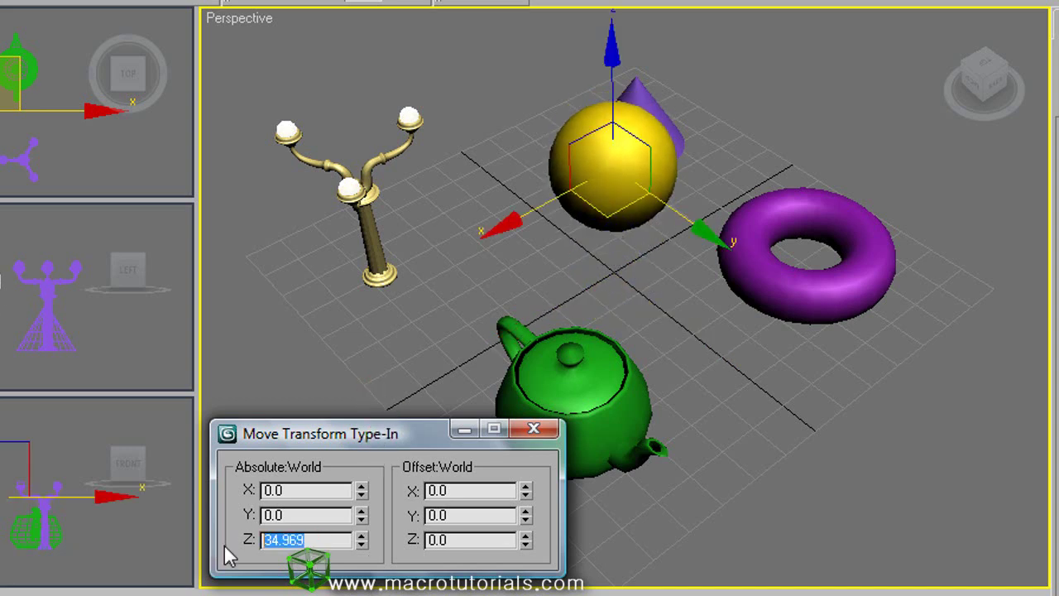
text(20)
key(Return)
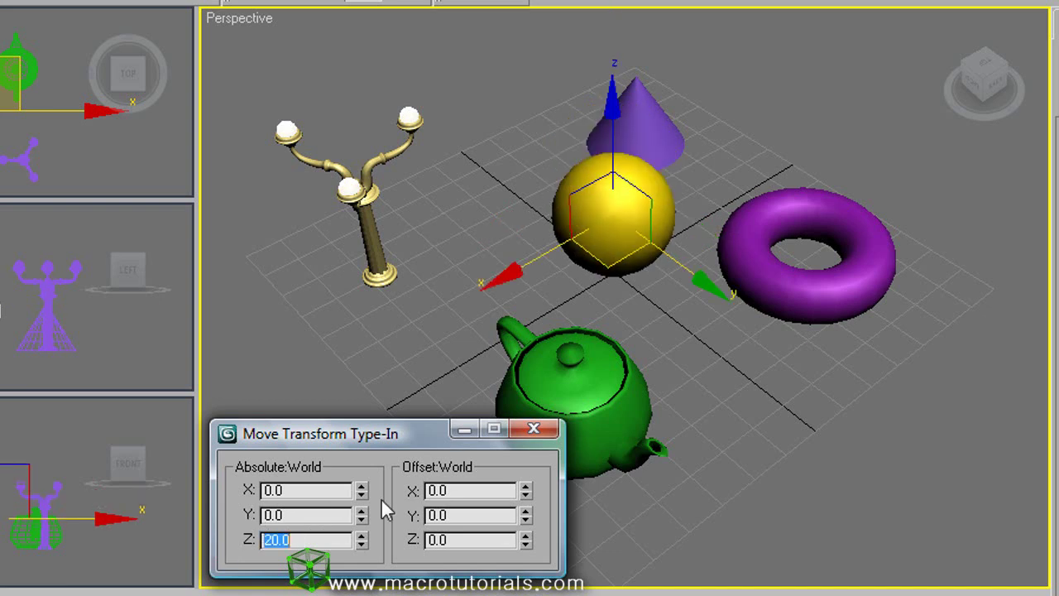
Step: Reposition the sphere across the ground plane, close the Type-In dialog and reselect the sphere
drag(362, 515, 379, 332)
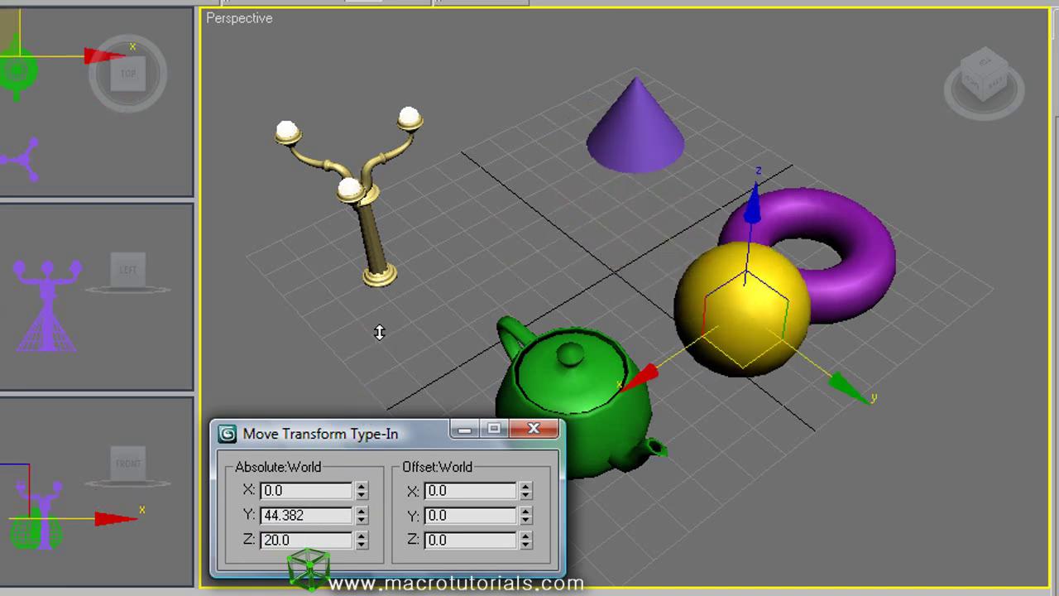
drag(745, 341, 608, 274)
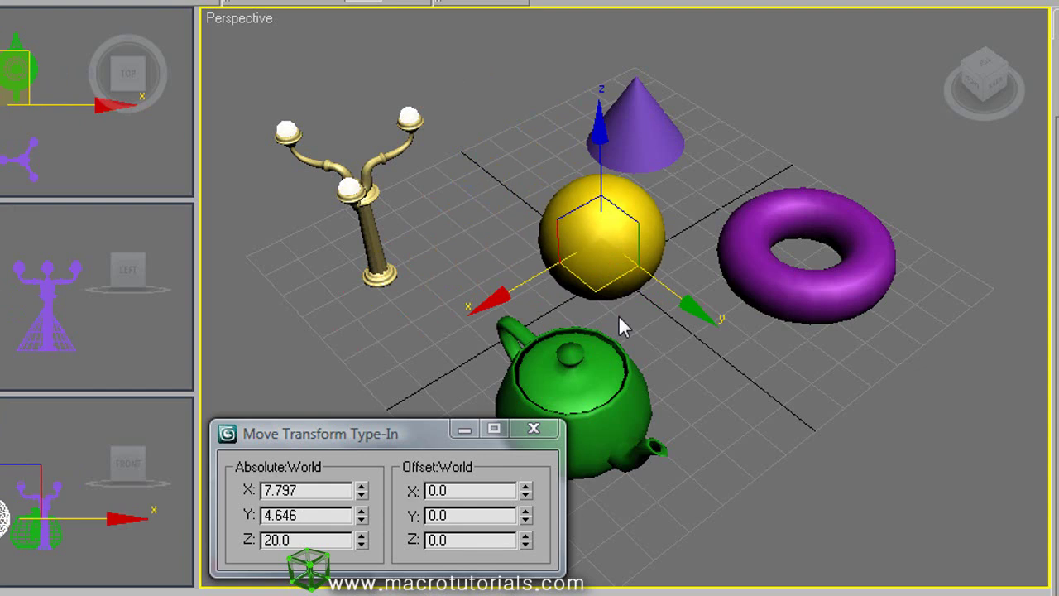
click(771, 273)
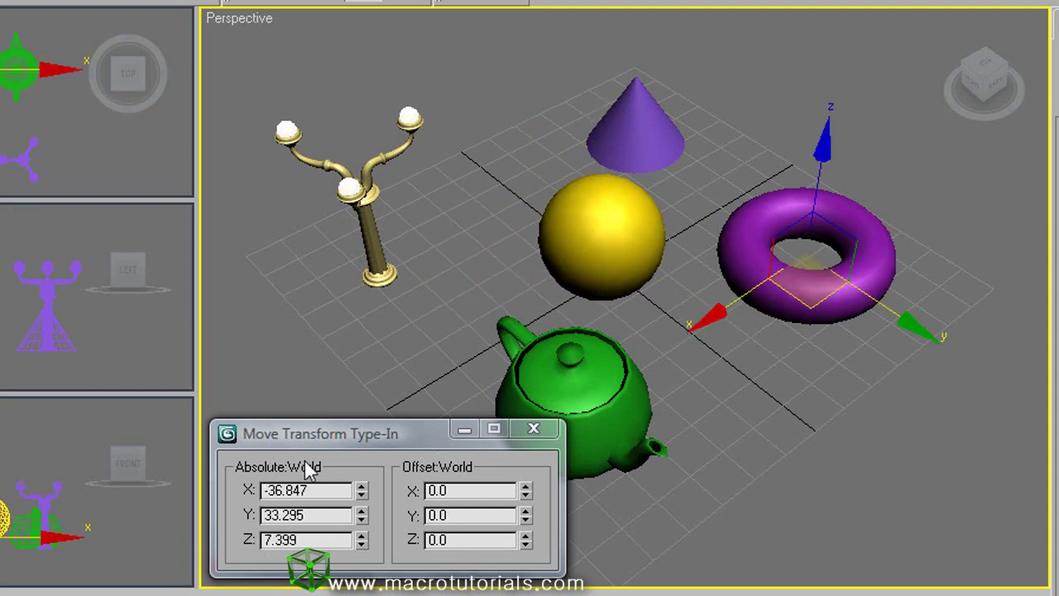
click(534, 429)
click(579, 248)
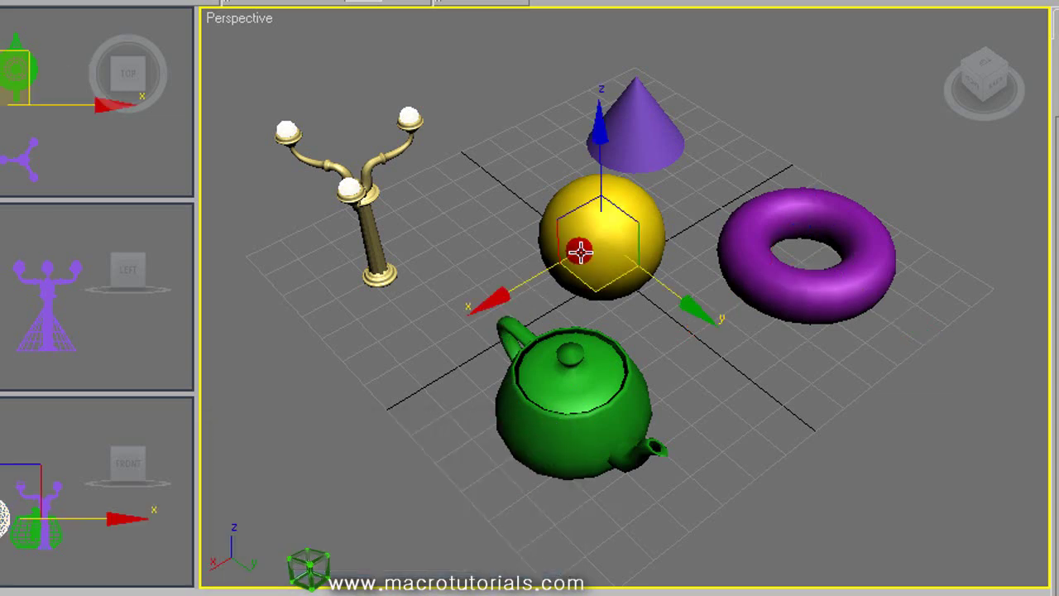
Step: Select the teapot, cone, candelabra and sphere in turn, then switch to Select Object
click(577, 403)
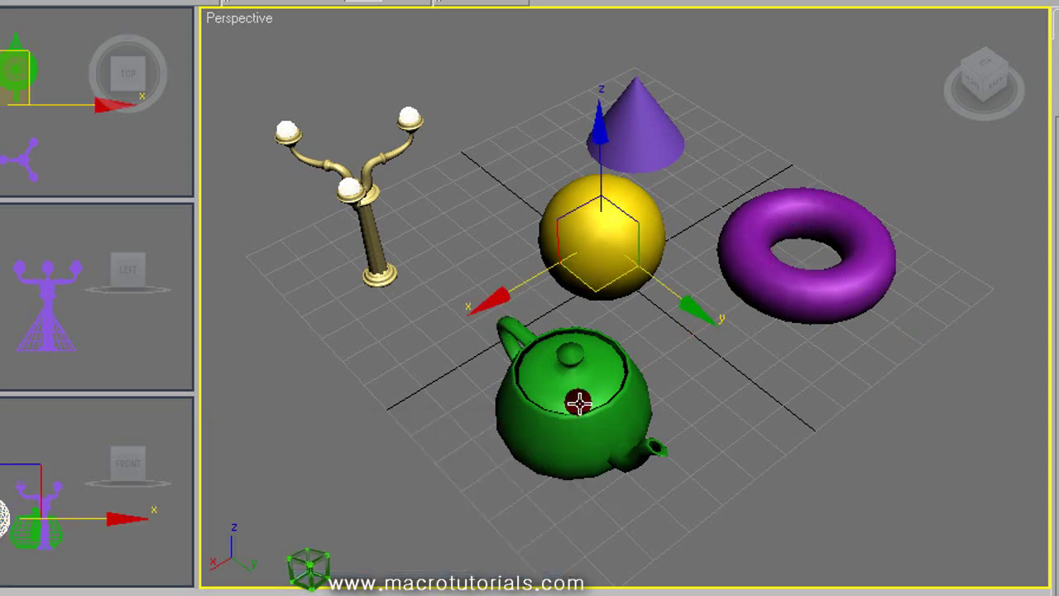
click(634, 144)
click(378, 240)
click(584, 225)
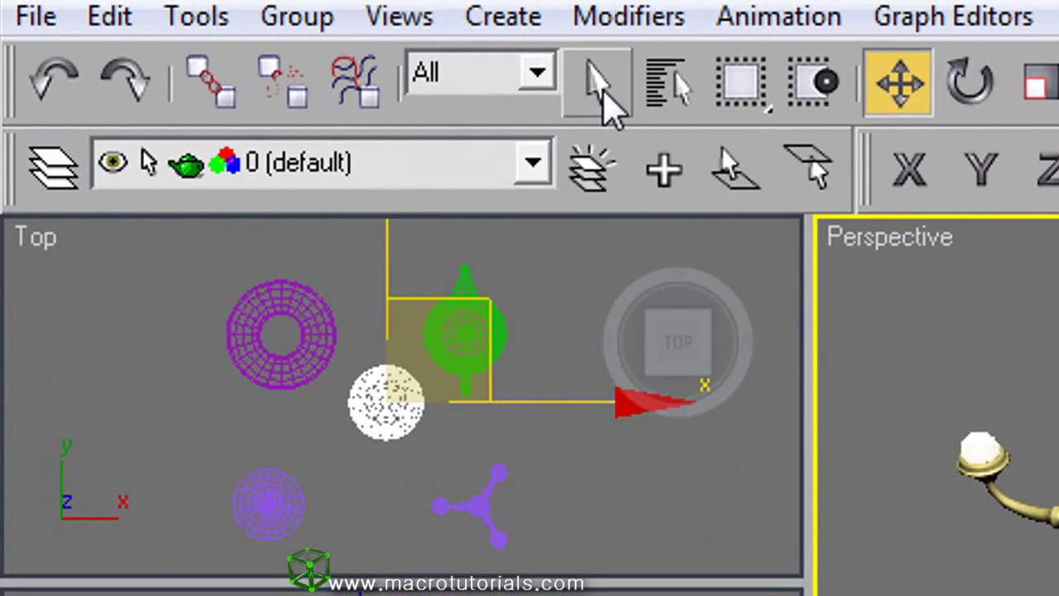
click(322, 46)
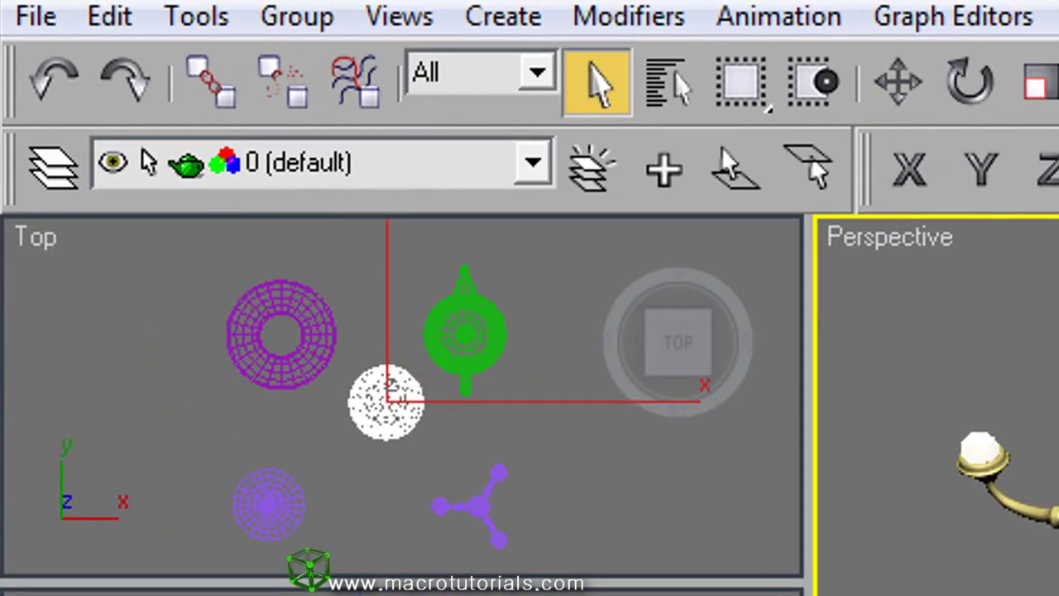
Step: Try selecting the torus and candelabra, then select the teapot with Select and Rotate
click(1006, 567)
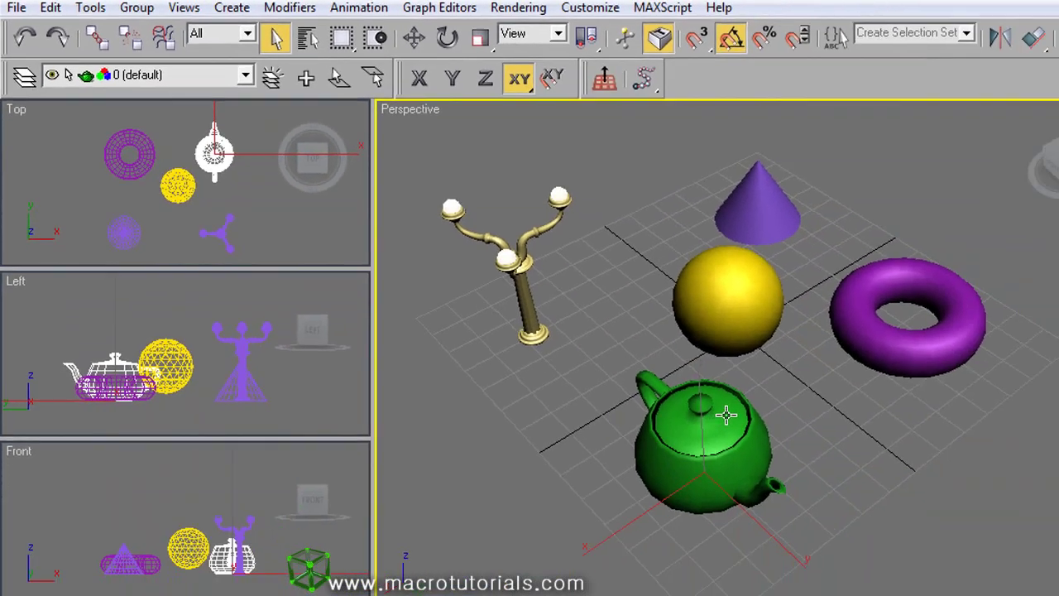
click(880, 347)
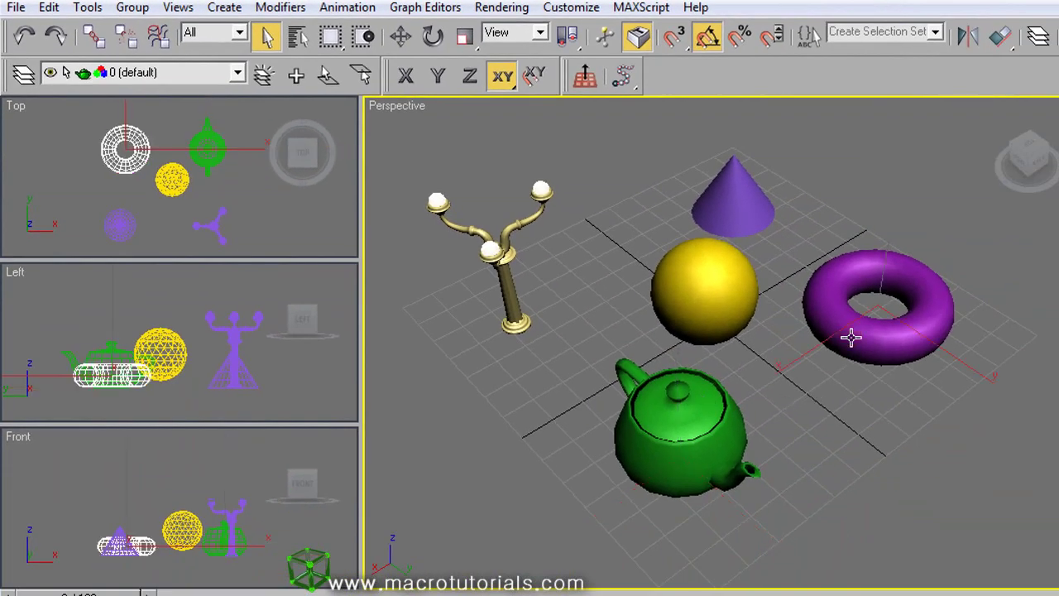
click(554, 299)
click(514, 305)
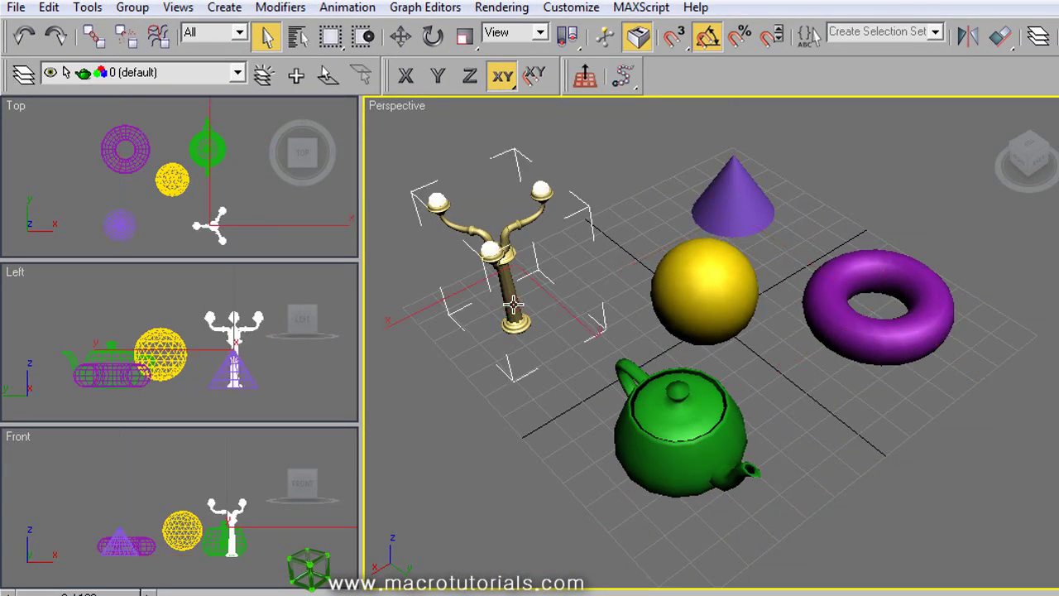
middle_drag(565, 392, 586, 388)
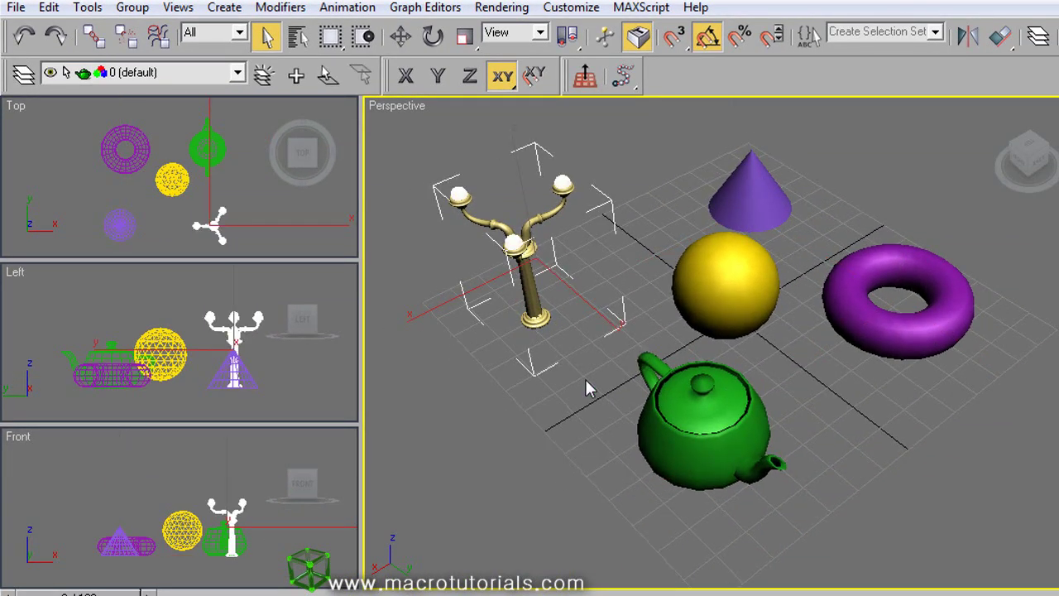
click(684, 404)
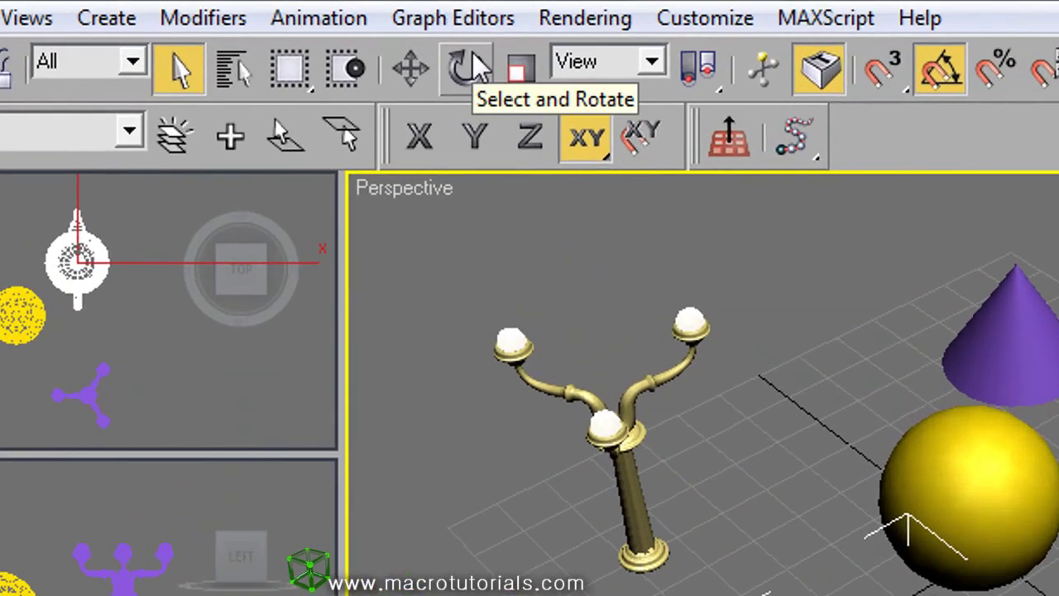
click(433, 36)
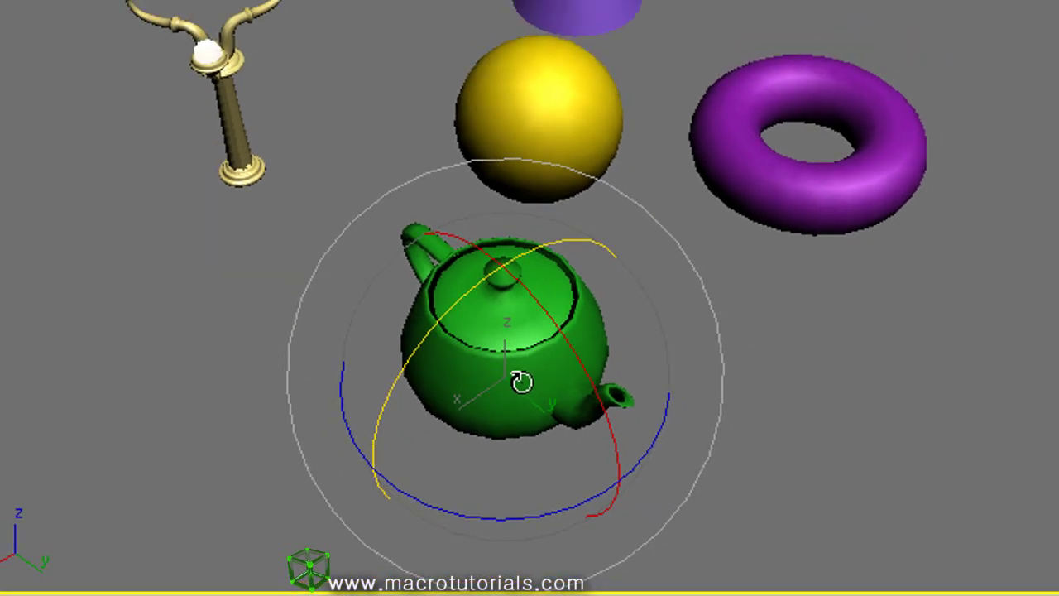
Step: Show the home grid and rotate the teapot 105° about X and -80° about Z
key(g)
click(608, 421)
drag(608, 422, 646, 510)
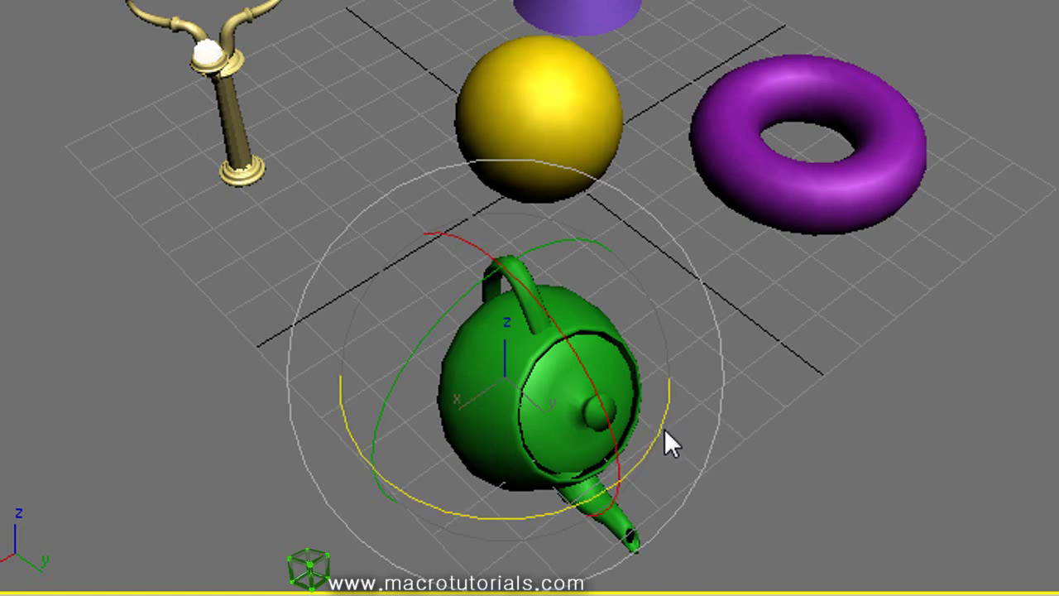
drag(659, 428, 787, 336)
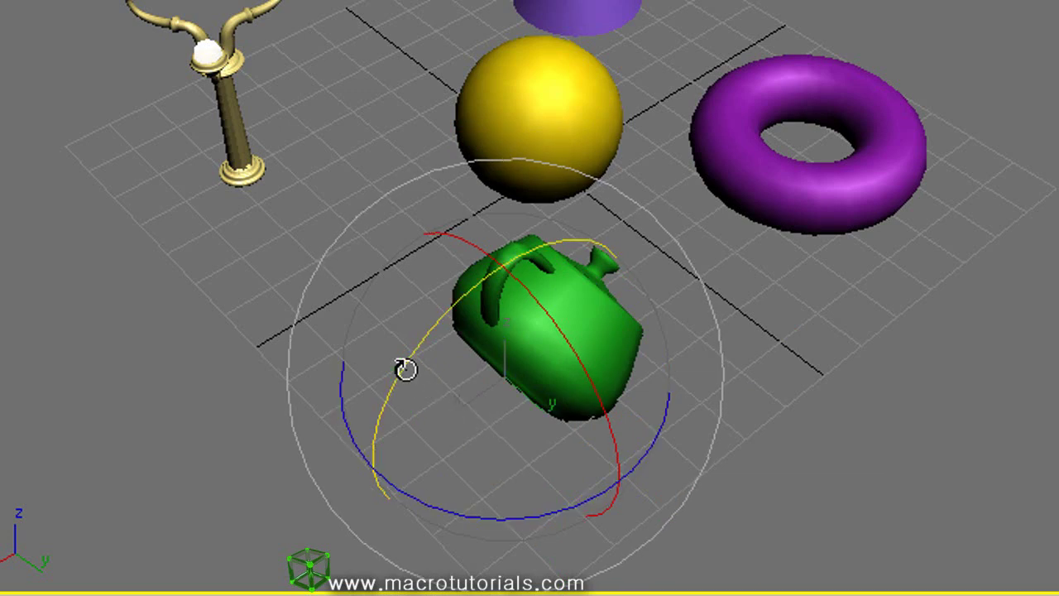
Step: Rotate the teapot about Y, then tumble it freely with the trackball and view ring
mouse_move(406, 370)
mouse_down()
mouse_move(329, 491)
mouse_move(381, 589)
mouse_move(398, 593)
mouse_up()
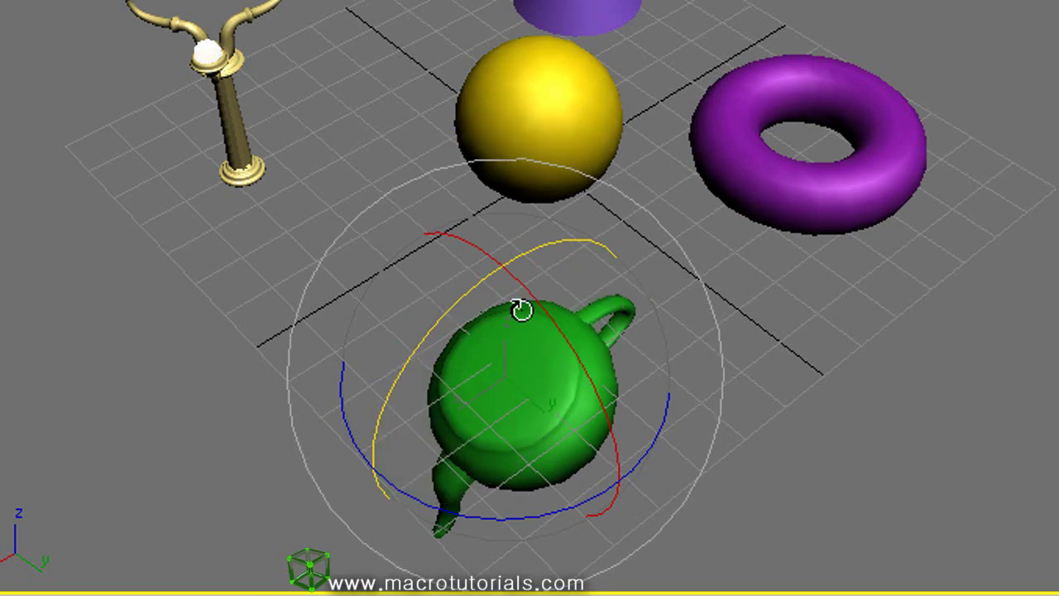
click(473, 328)
mouse_move(473, 329)
mouse_down()
mouse_move(563, 376)
mouse_move(436, 92)
mouse_move(166, 433)
mouse_move(635, 554)
mouse_move(596, 276)
mouse_move(276, 456)
mouse_move(265, 521)
mouse_move(377, 480)
mouse_up()
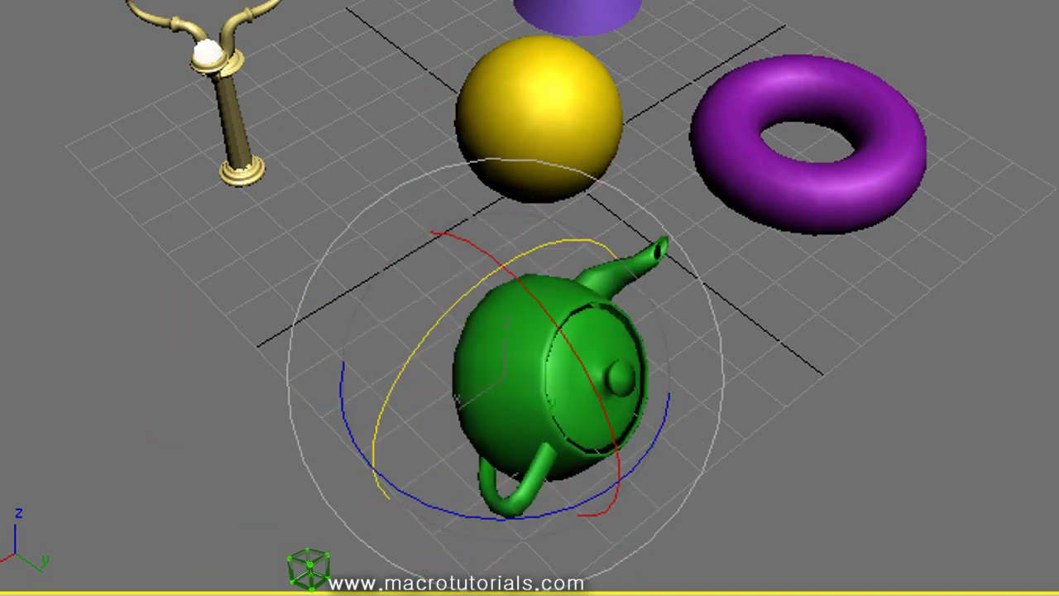
drag(703, 278, 659, 303)
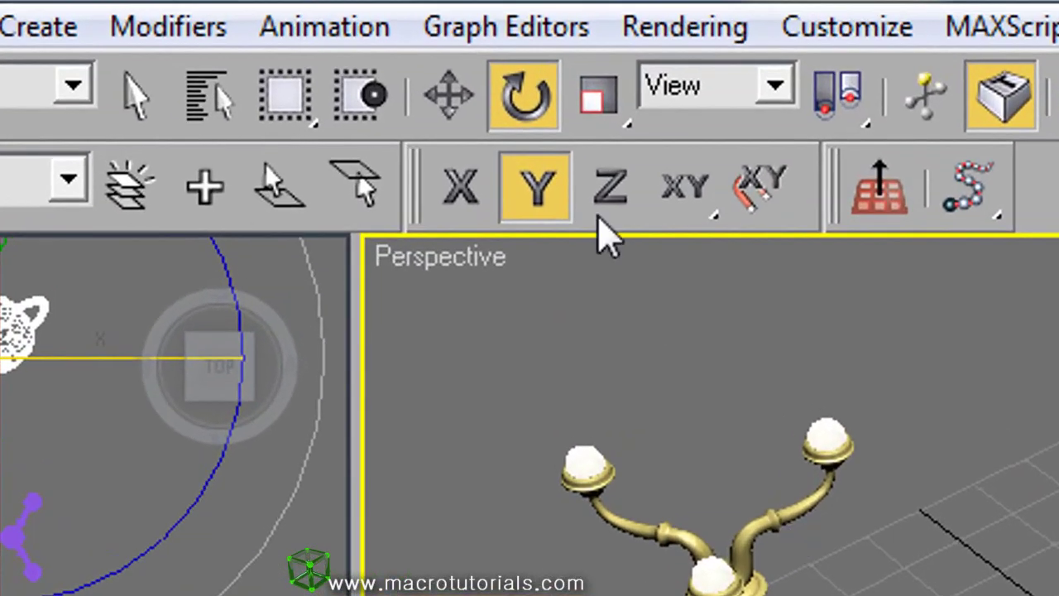
click(522, 97)
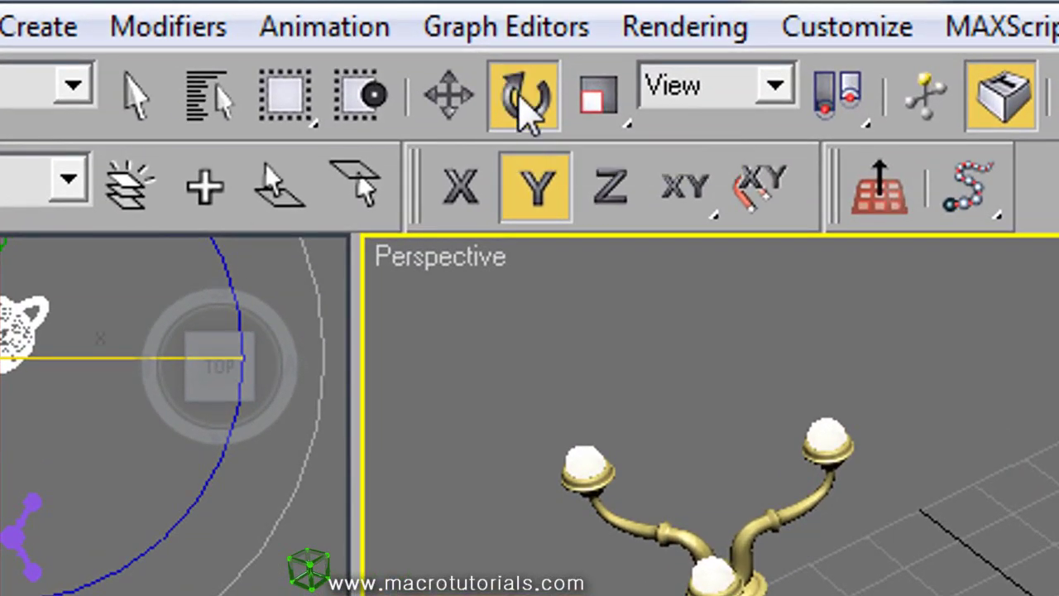
Step: Reset the teapot's absolute X, Y and Z rotation to 0 in Rotate Transform Type-In
right_click(523, 100)
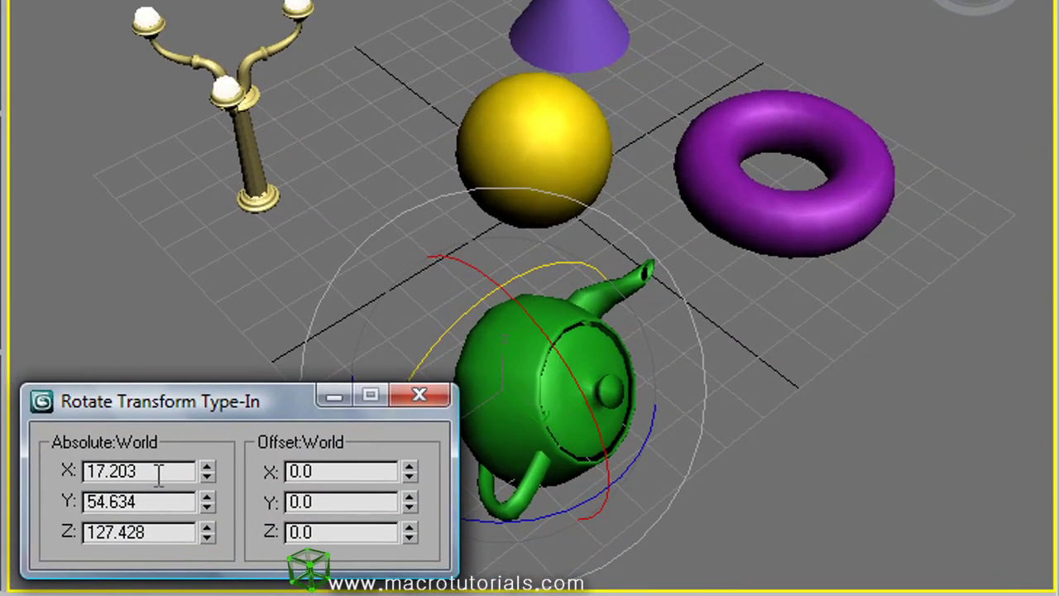
drag(158, 478, 61, 472)
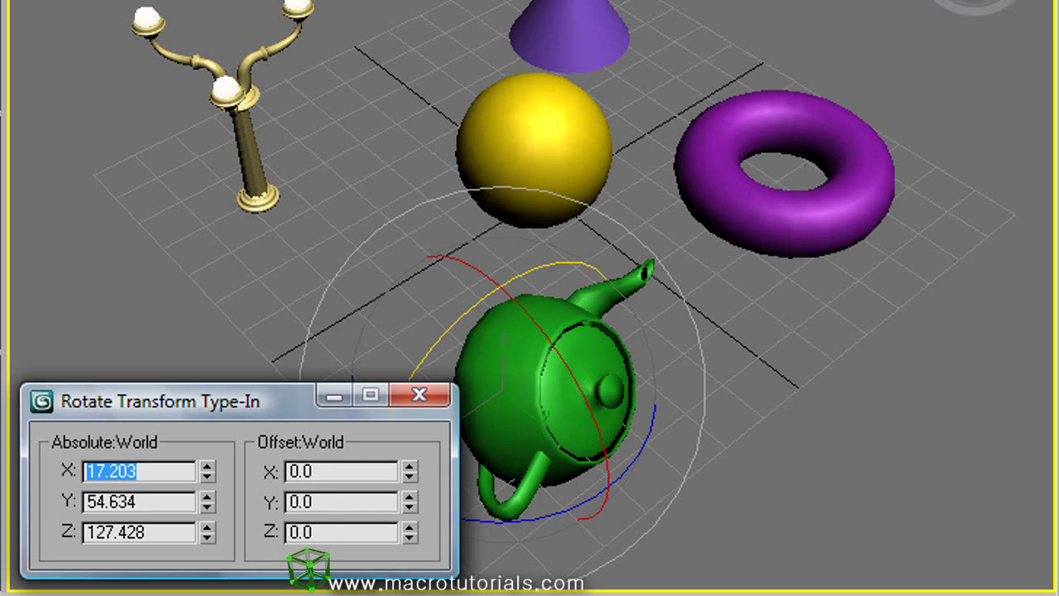
text(0)
key(Return)
key(Tab)
text(0)
key(Return)
key(Tab)
text(0)
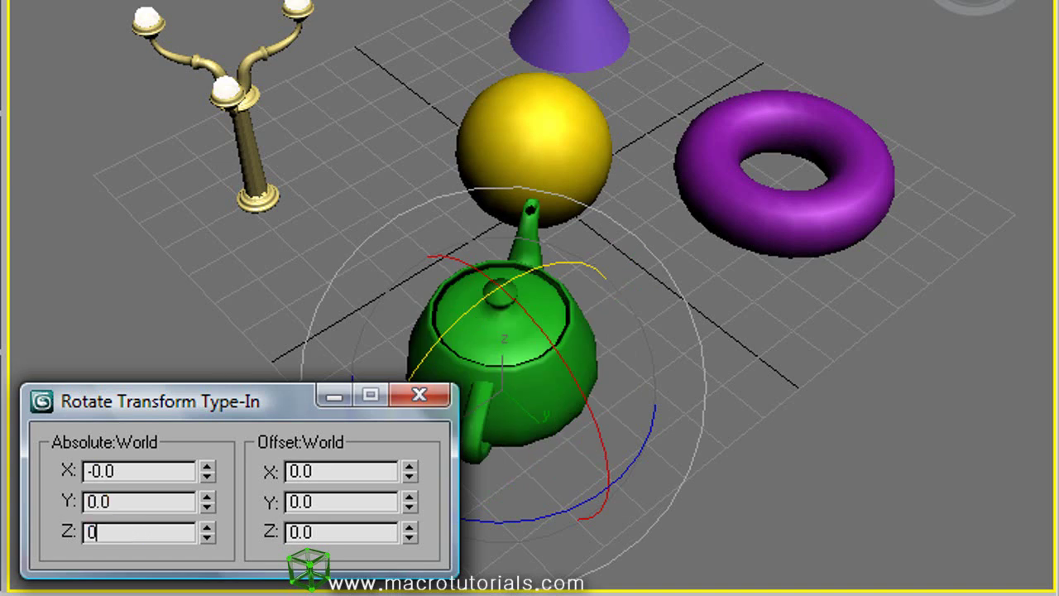
key(Return)
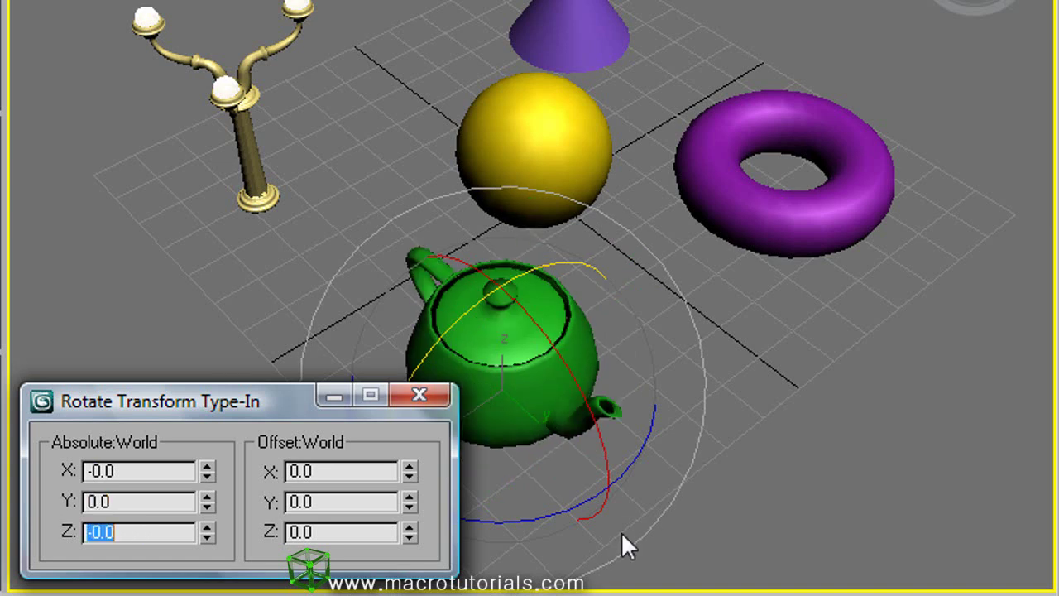
Step: Set Z rotation to -1, nudge it to -3 with the spinner, then enter 90
text(-1)
key(Return)
middle_drag(688, 439, 744, 267)
click(206, 536)
click(206, 537)
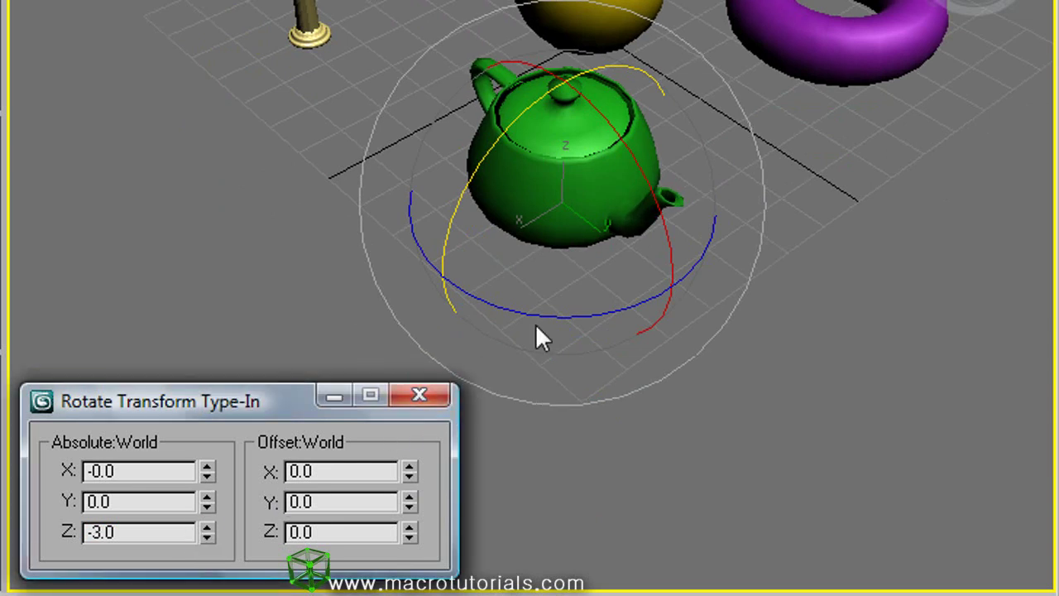
click(79, 538)
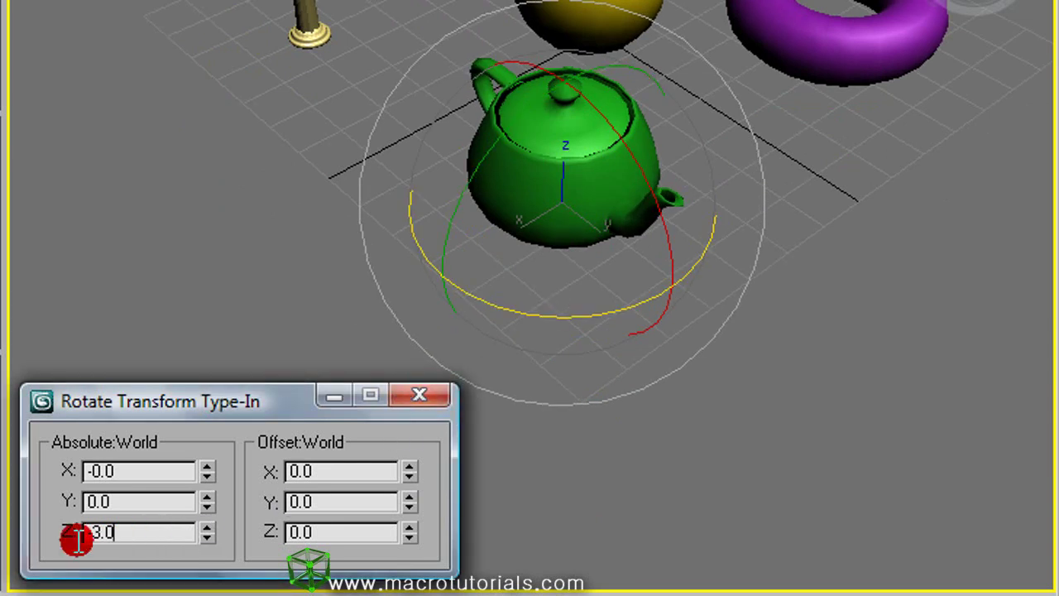
text(90)
key(Return)
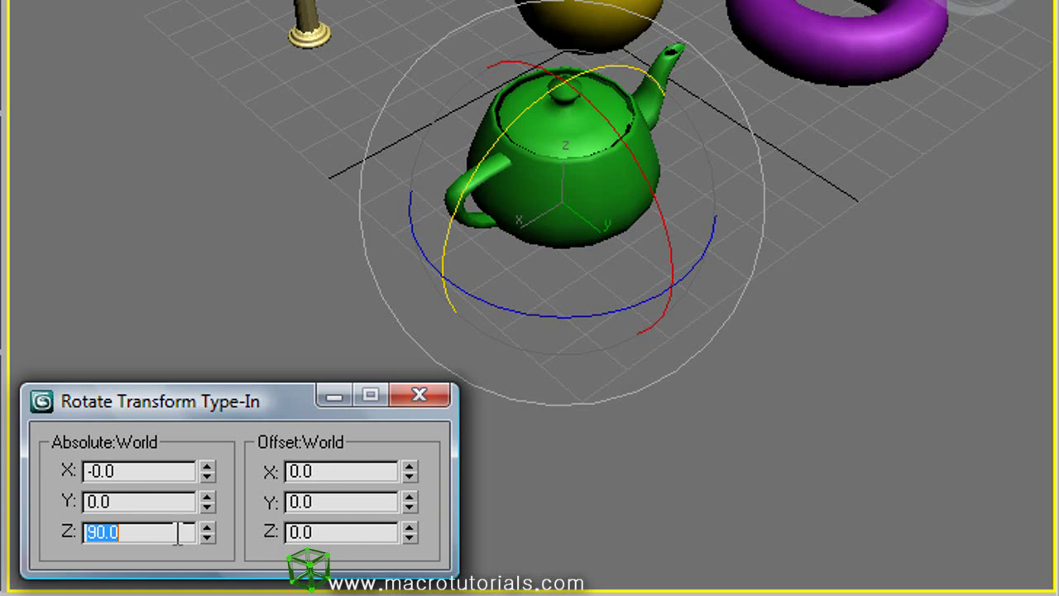
Step: Drag the Z spinner down, then enter an absolute Z rotation of 30
drag(206, 537, 298, 505)
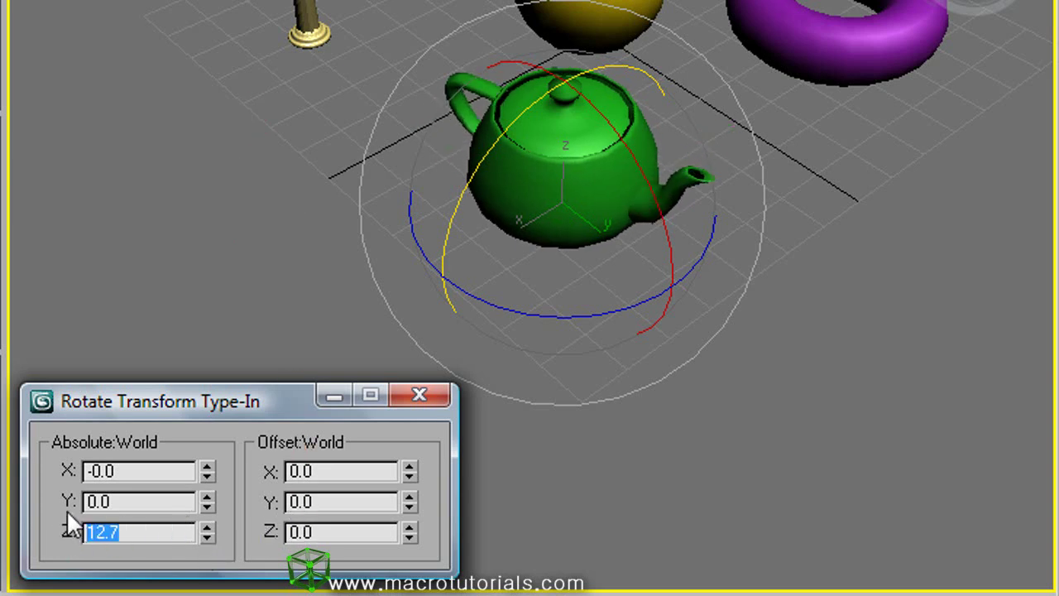
text(30)
key(Return)
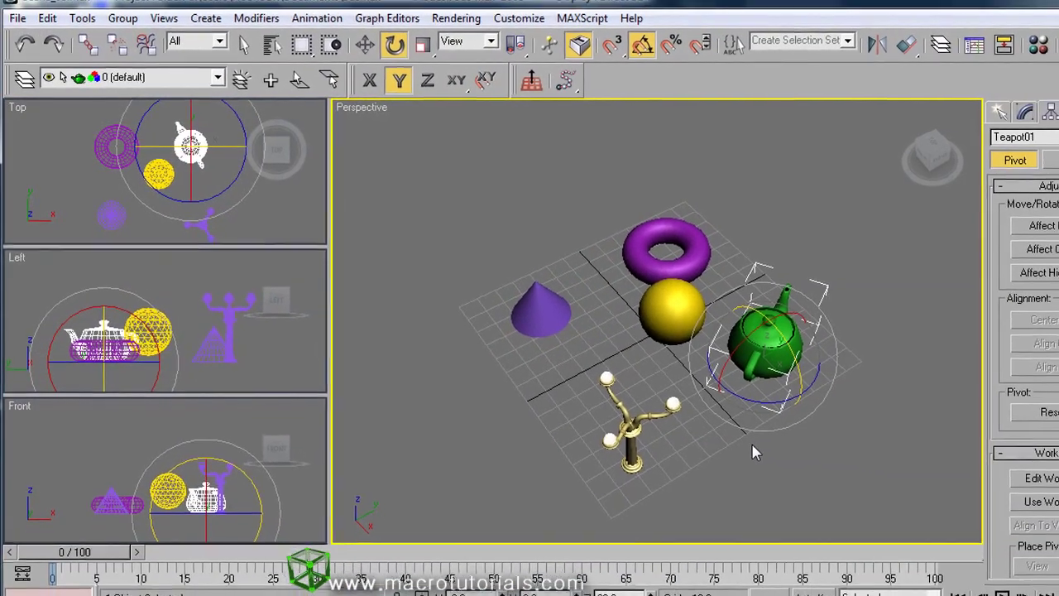
Step: Select the chandelier group and enlarge it uniformly with Select and Uniform Scale
click(623, 440)
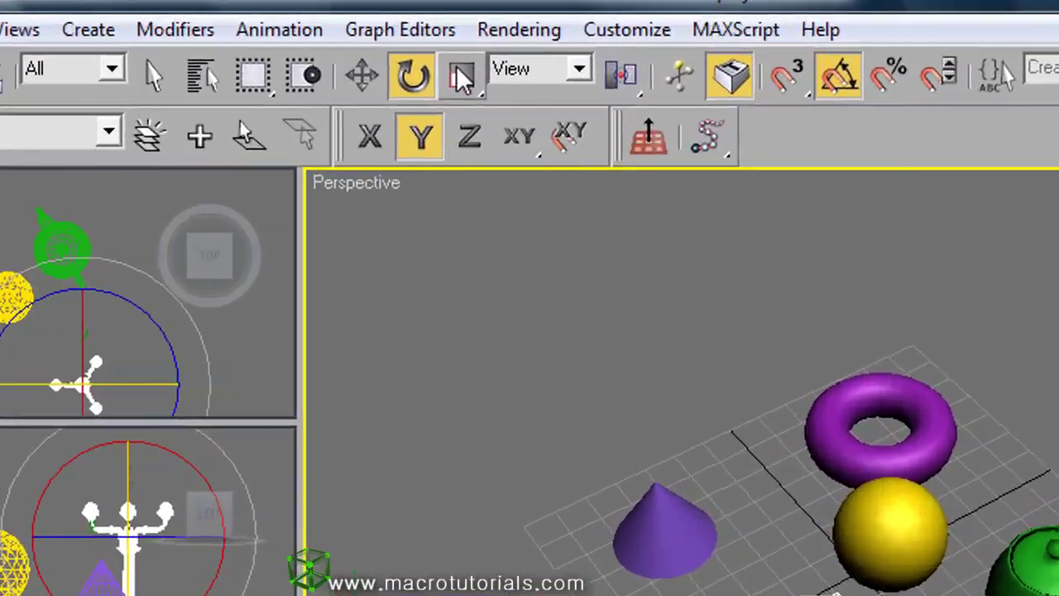
click(392, 51)
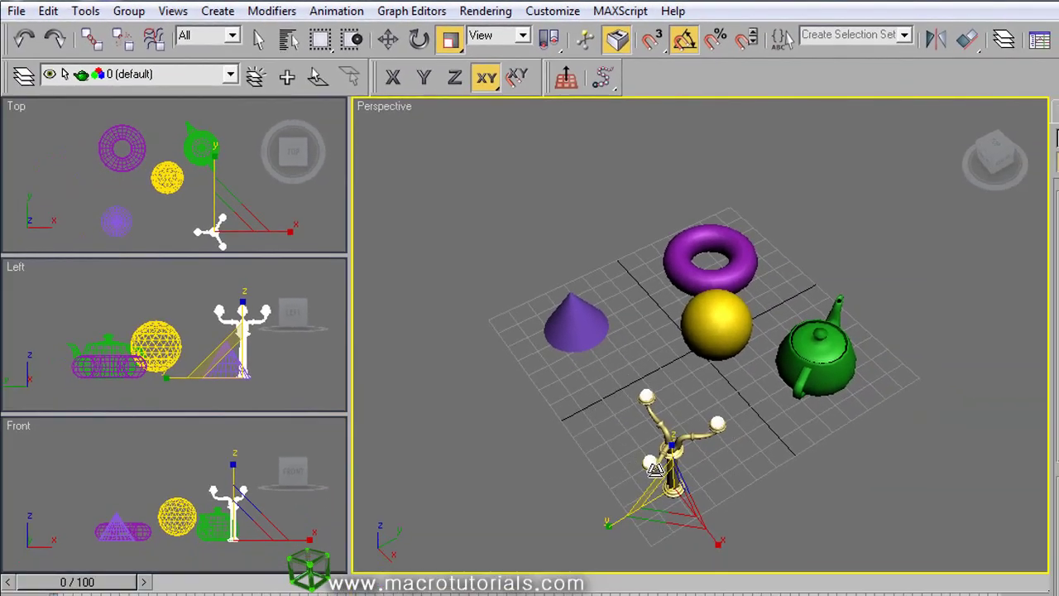
key(g)
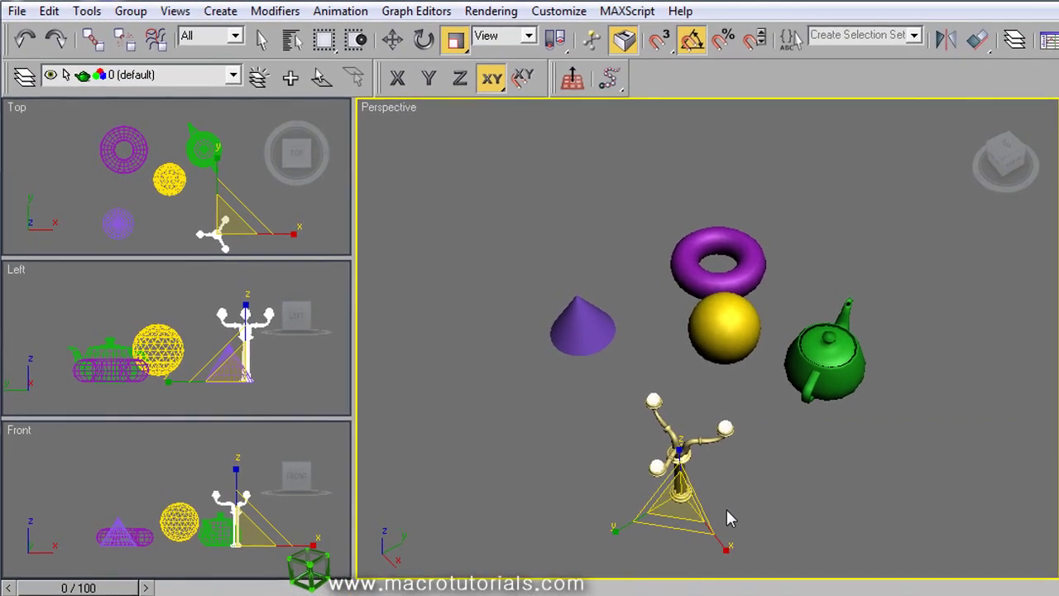
key(g)
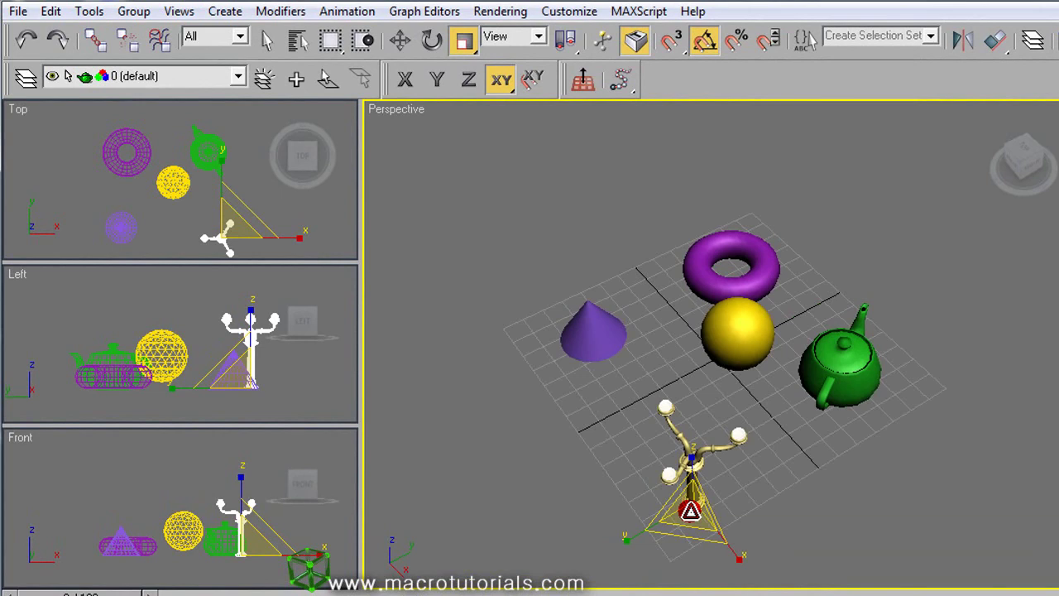
drag(693, 503, 636, 297)
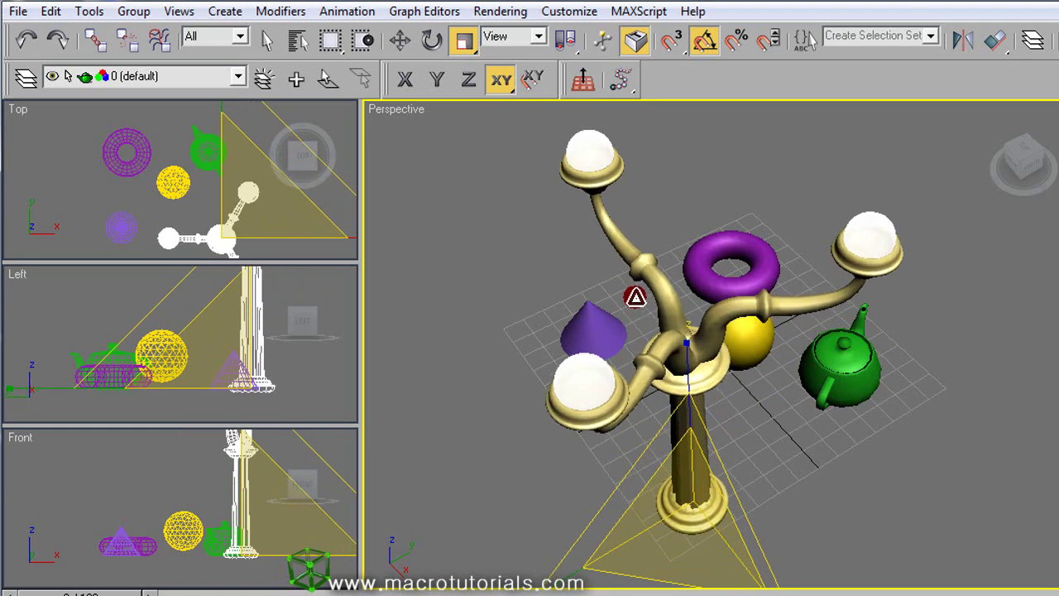
drag(635, 297, 636, 296)
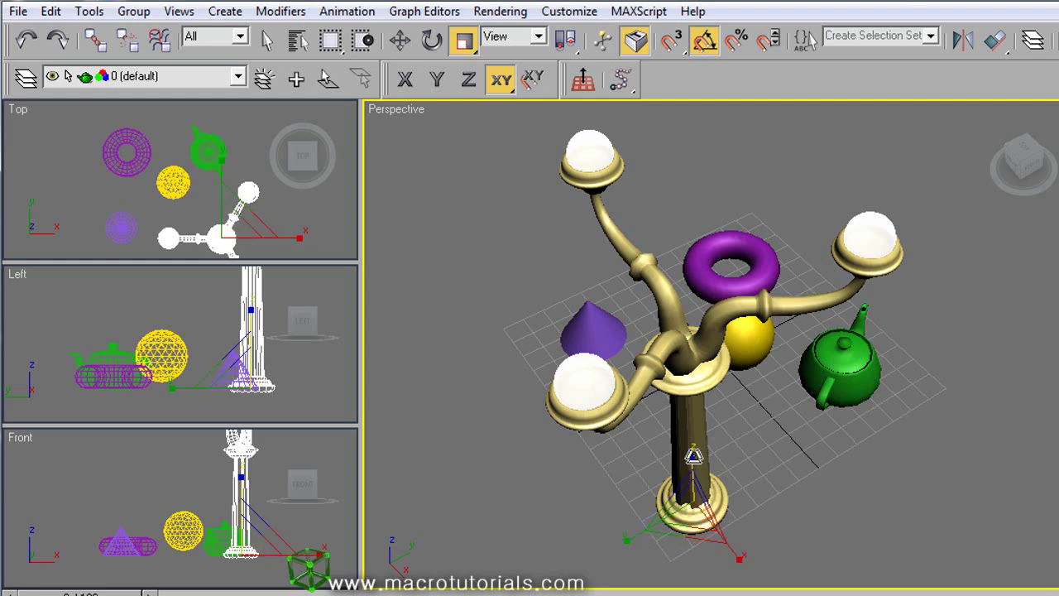
Step: Stretch the chandelier along X, Y and Z, then on the ZX plane to make it taller
click(735, 553)
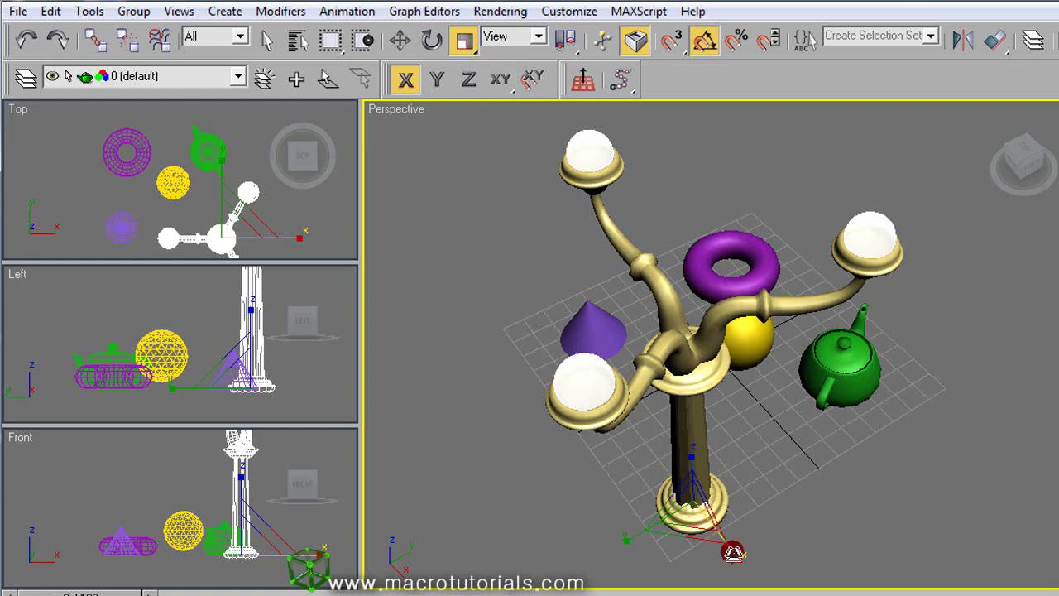
drag(735, 553, 665, 440)
drag(634, 530, 665, 526)
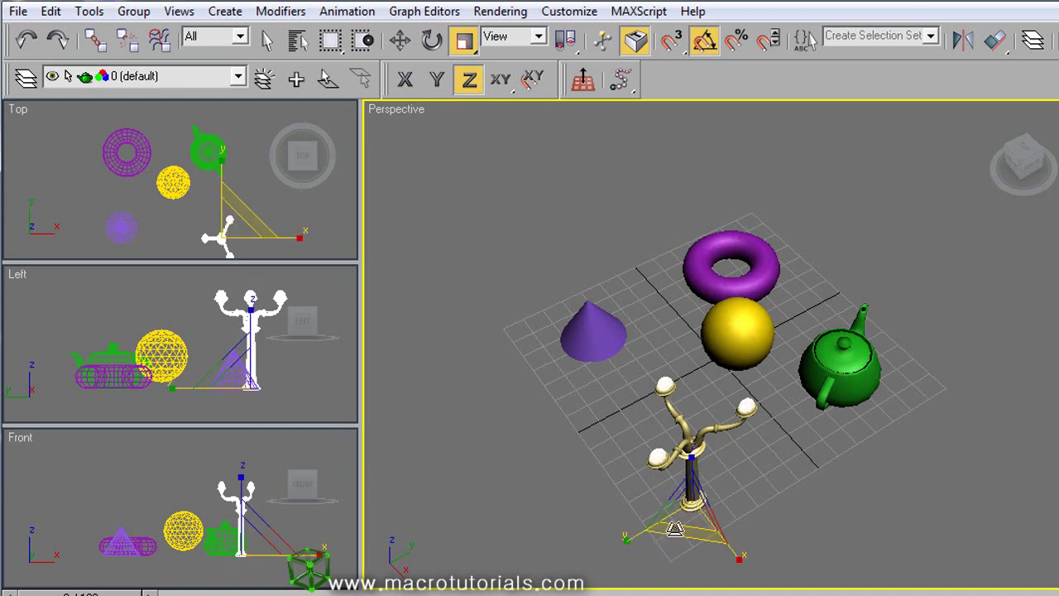
mouse_move(674, 527)
mouse_down()
mouse_move(710, 591)
mouse_move(689, 532)
mouse_up()
drag(680, 492, 718, 502)
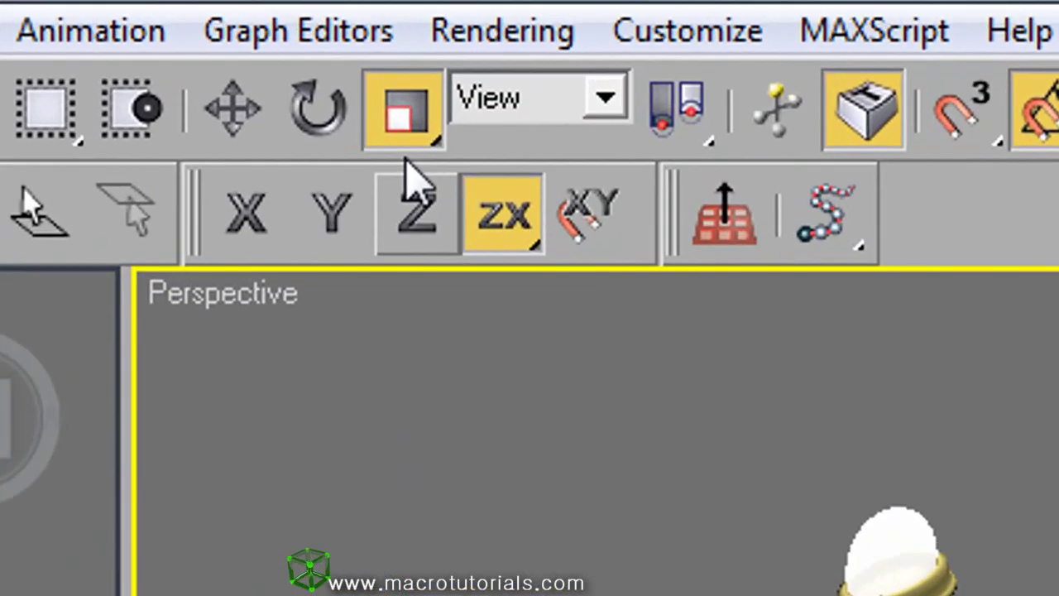
Step: Shrink the chandelier with Select and Non-uniform Scale
click(408, 131)
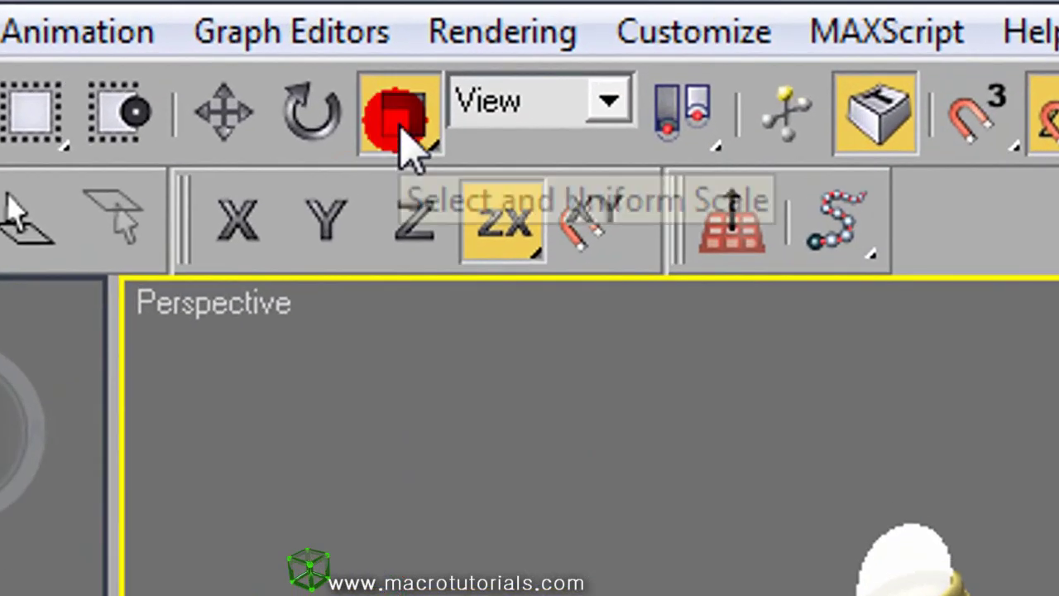
drag(399, 129, 420, 280)
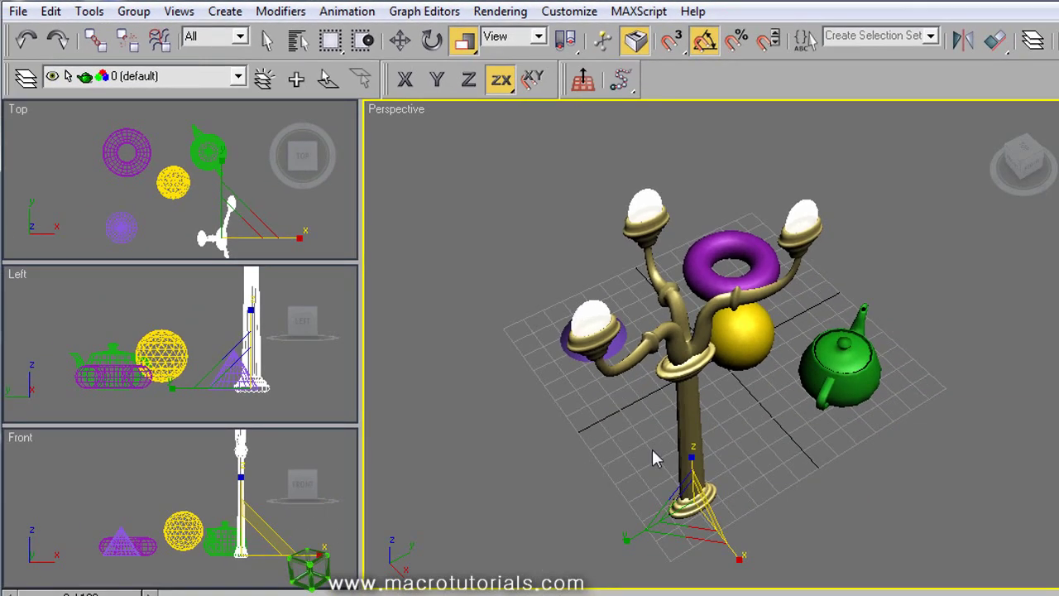
click(684, 505)
mouse_move(684, 505)
mouse_down()
mouse_move(670, 435)
mouse_move(703, 566)
mouse_move(692, 492)
mouse_up()
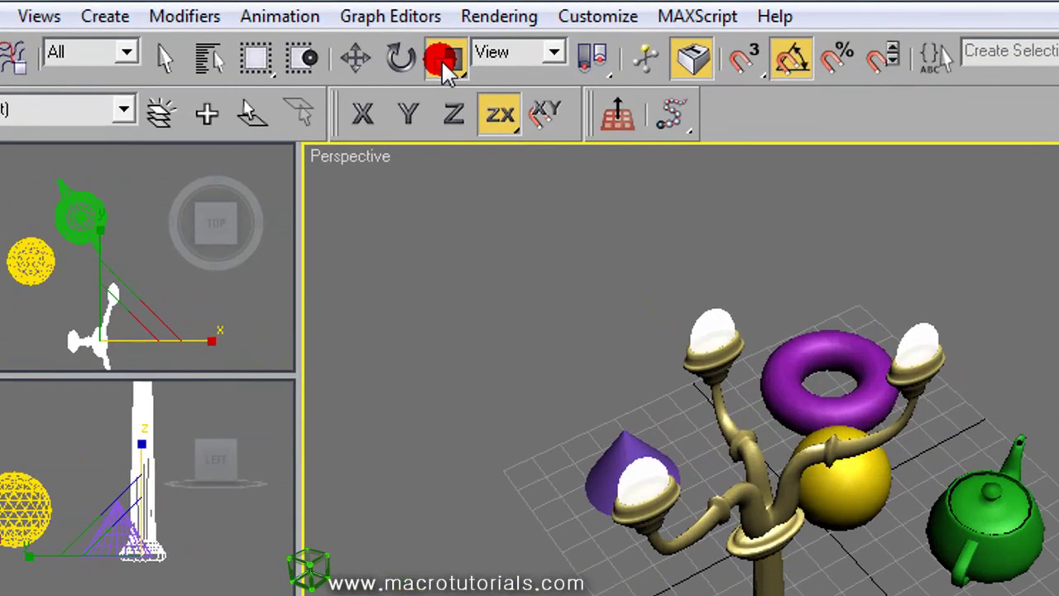
Step: Squash the chandelier flat and wide with Select and Squash, then orbit the view higher
drag(446, 71, 434, 195)
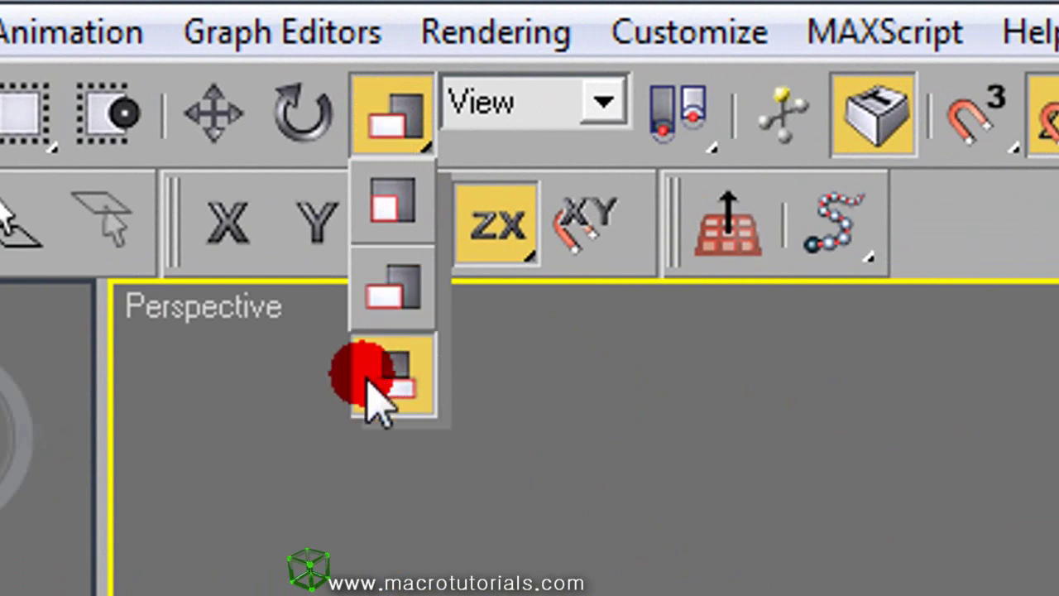
drag(376, 401, 376, 401)
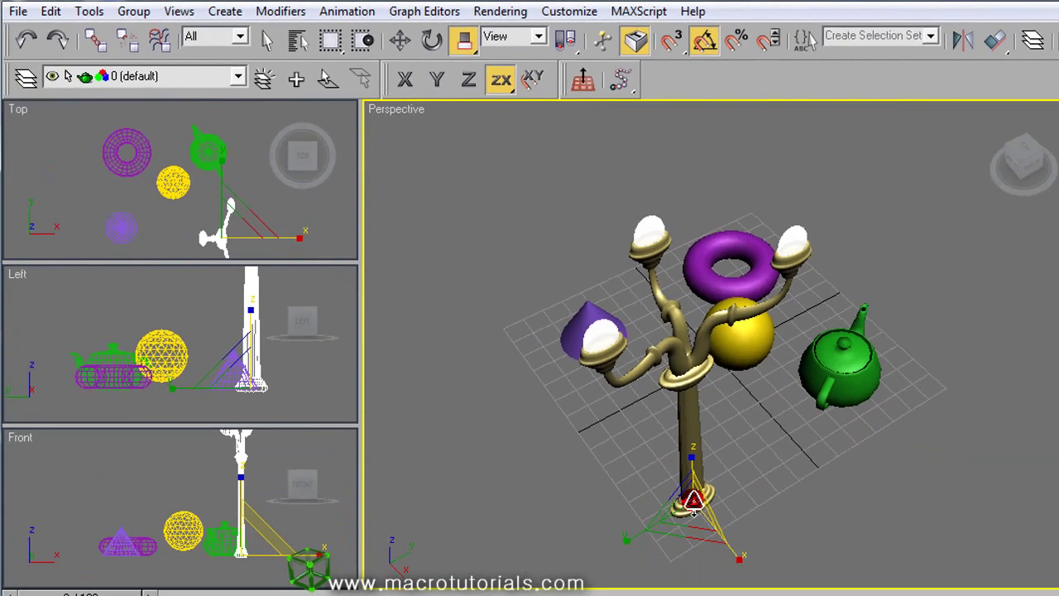
drag(694, 501, 661, 507)
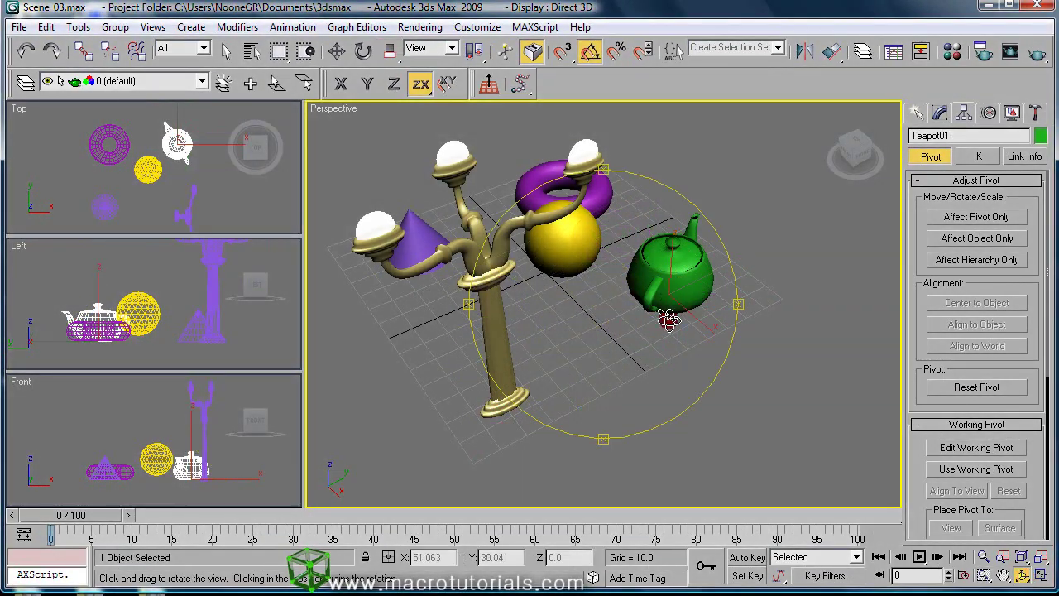
drag(669, 318, 422, 336)
middle_drag(504, 331, 544, 341)
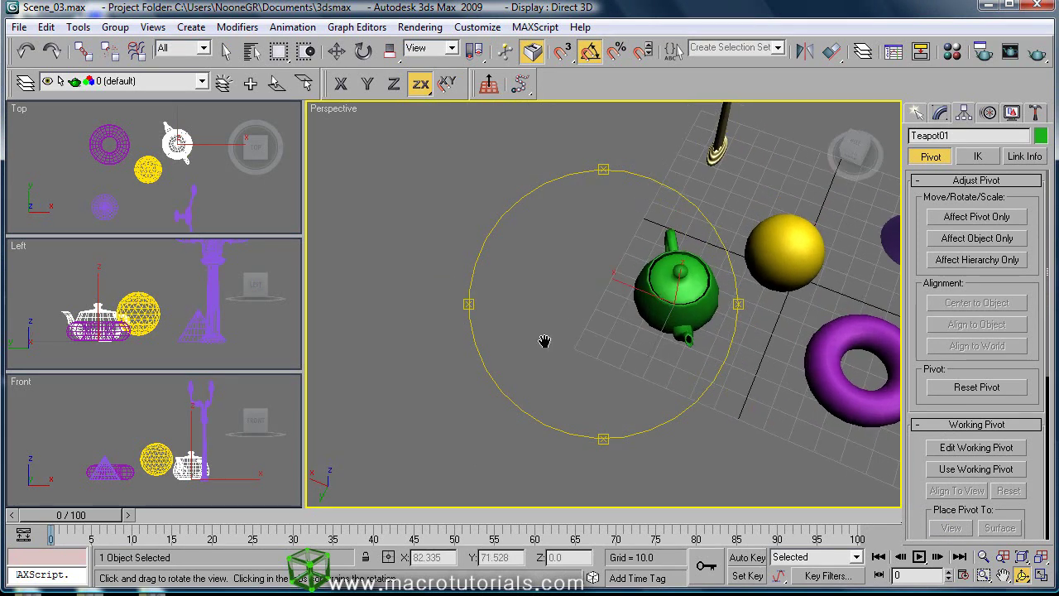
Step: Open the Scale Transform Type-In and zoom and pan to centre the teapot
right_click(545, 341)
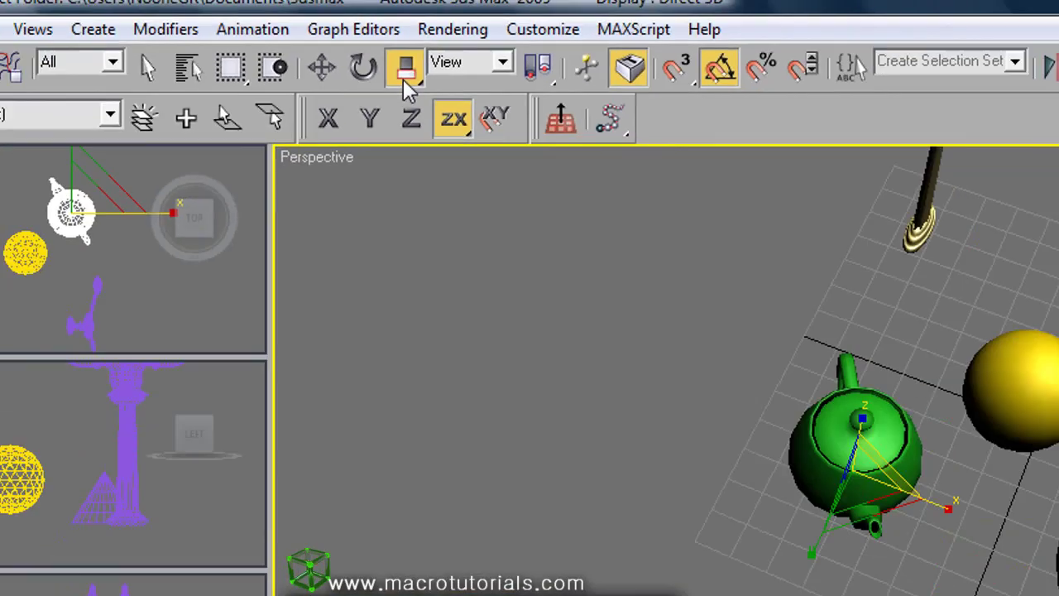
right_click(458, 129)
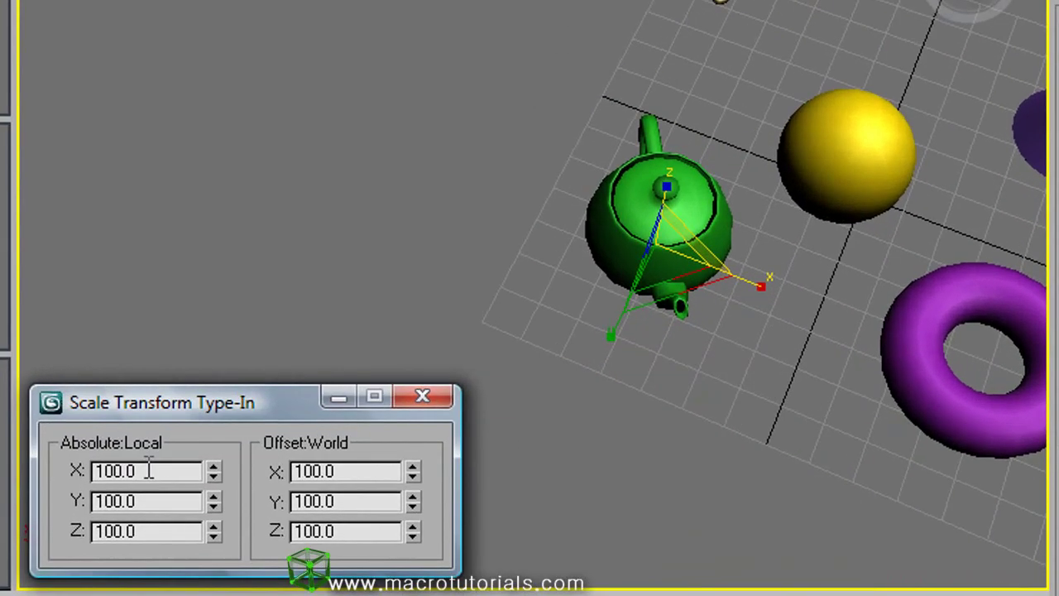
scroll(600, 357, up, 3)
middle_drag(601, 358, 519, 362)
Step: Scale the teapot to absolute X 50 and Z 200
click(154, 471)
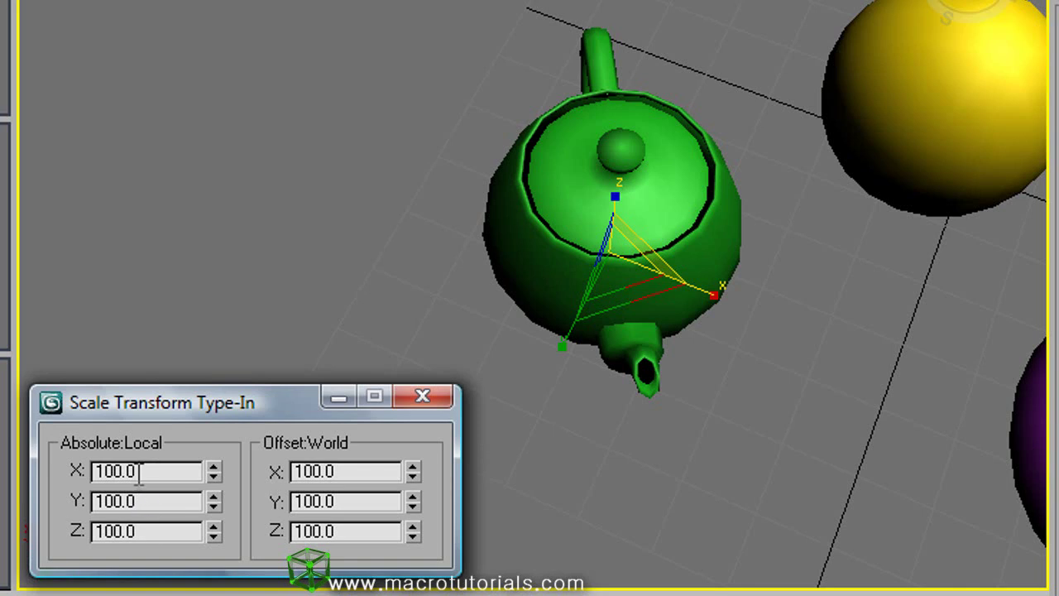
drag(139, 480, 71, 473)
text(50)
key(Return)
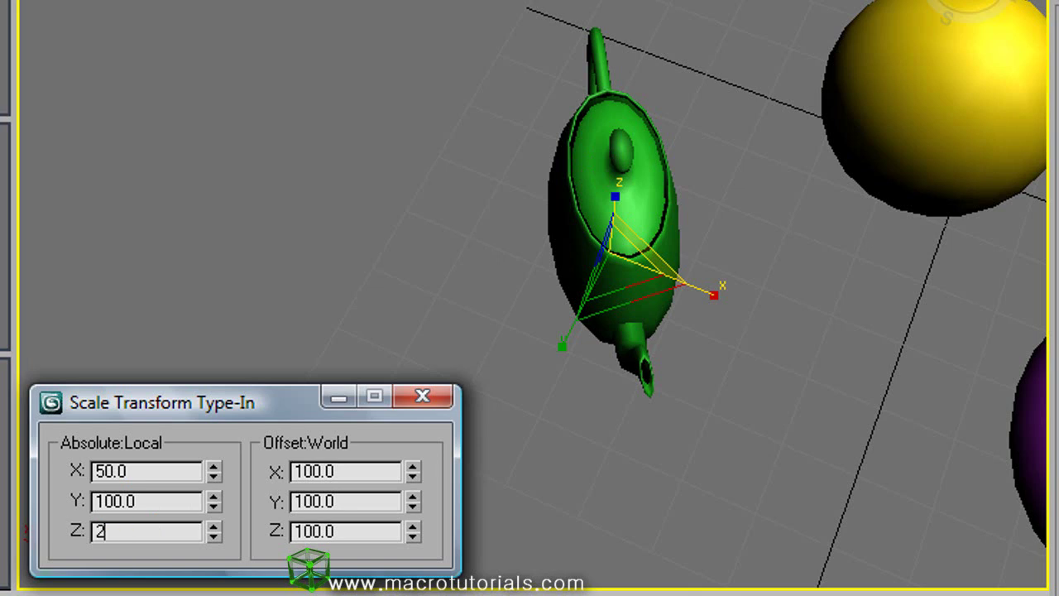
text(200)
key(Return)
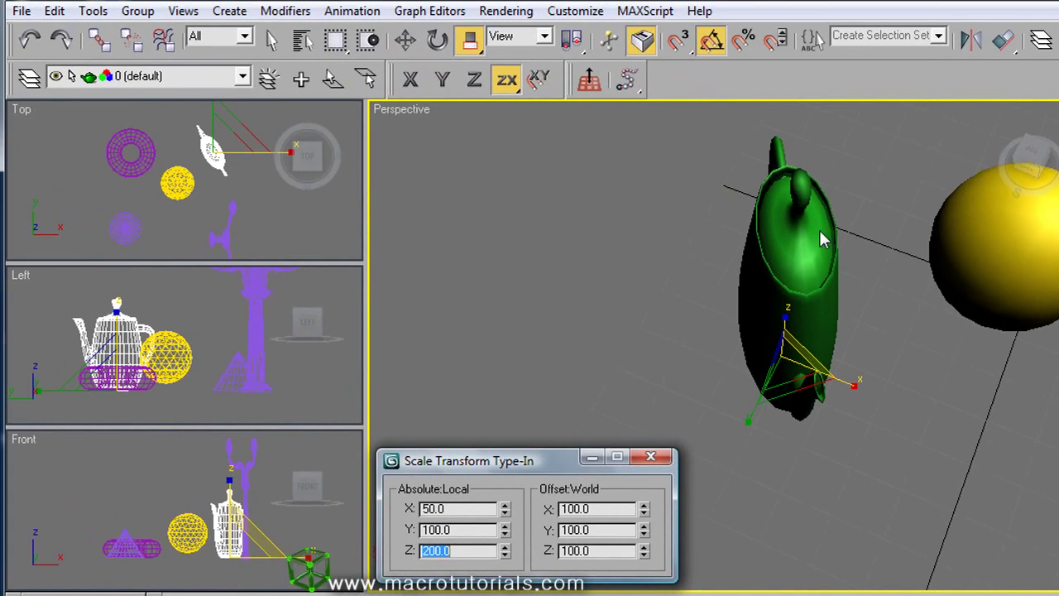
Step: Orbit around the narrowed teapot, return to scaling, and edit the X scale value again
key(q)
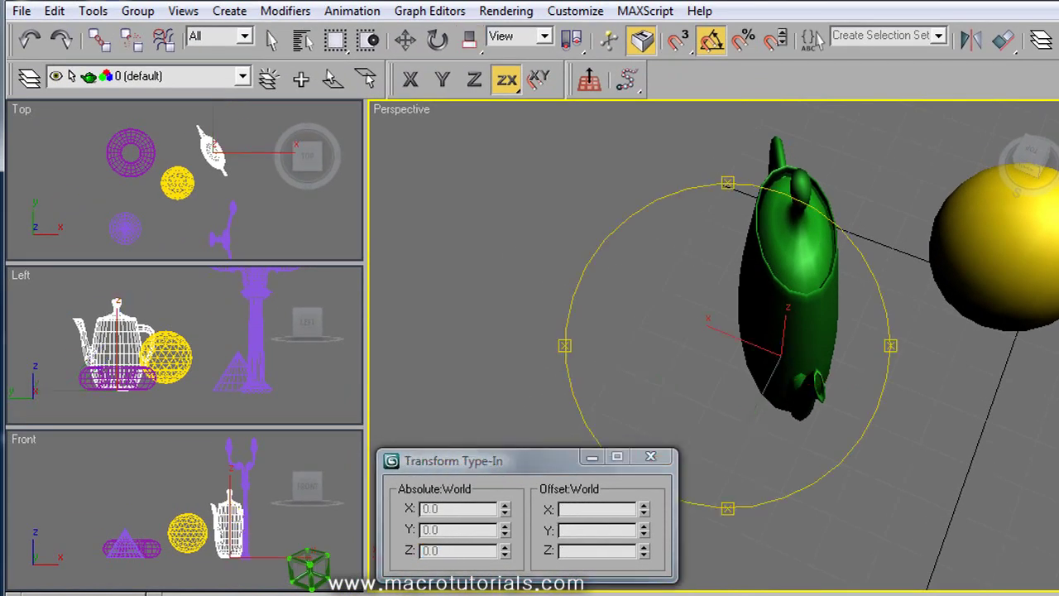
drag(734, 410, 702, 391)
key(r)
click(466, 507)
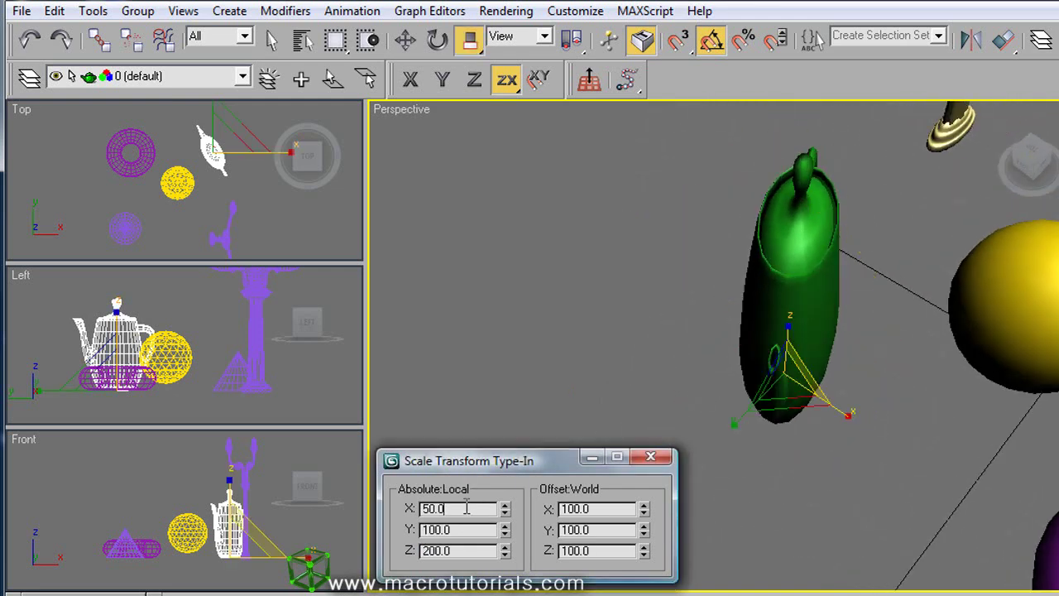